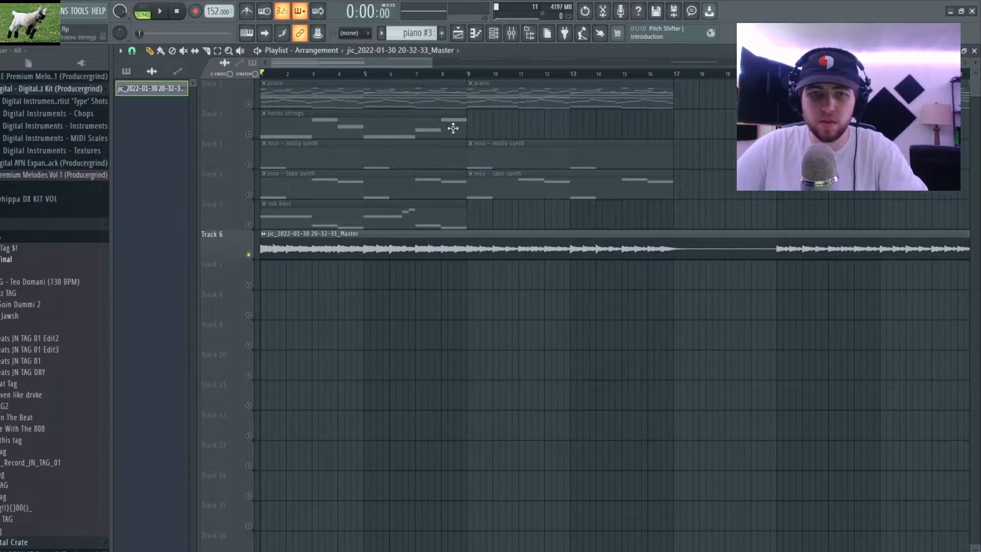
Step: Play back the full arrangement, solo the piano track, and open its pattern in the piano roll
{"action": "key", "text": "space"}
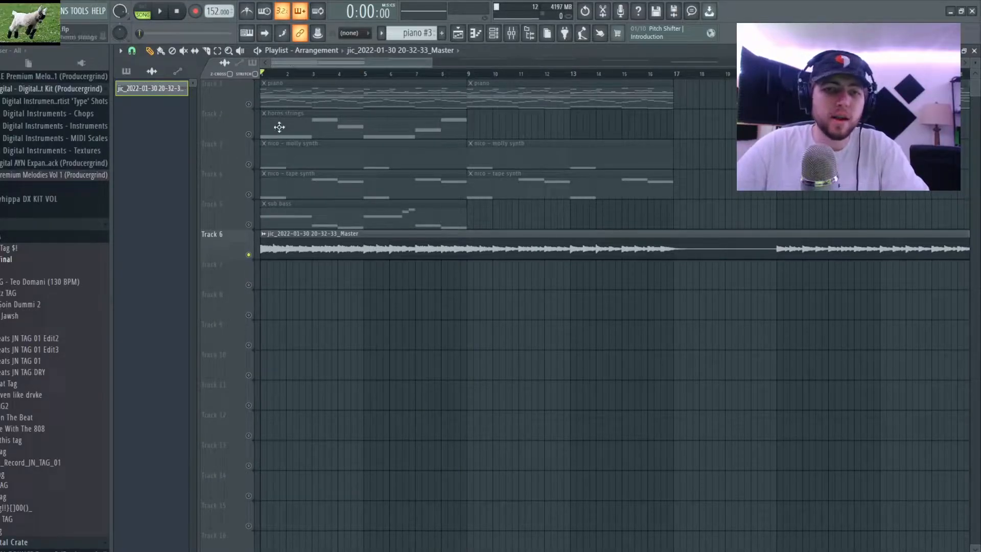
{"action": "left_click", "coordinate": [248, 105], "text": "ctrl"}
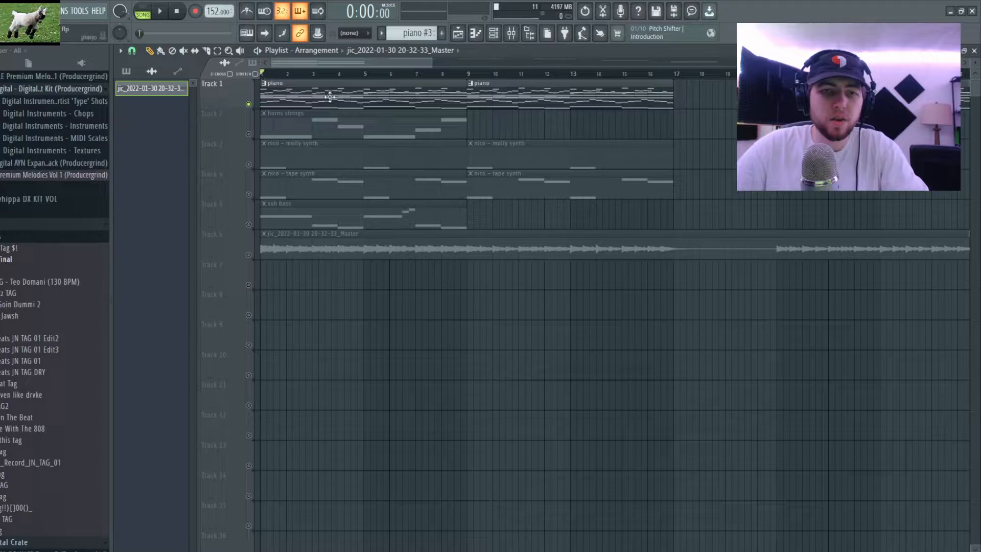
{"action": "double_click", "coordinate": [330, 97]}
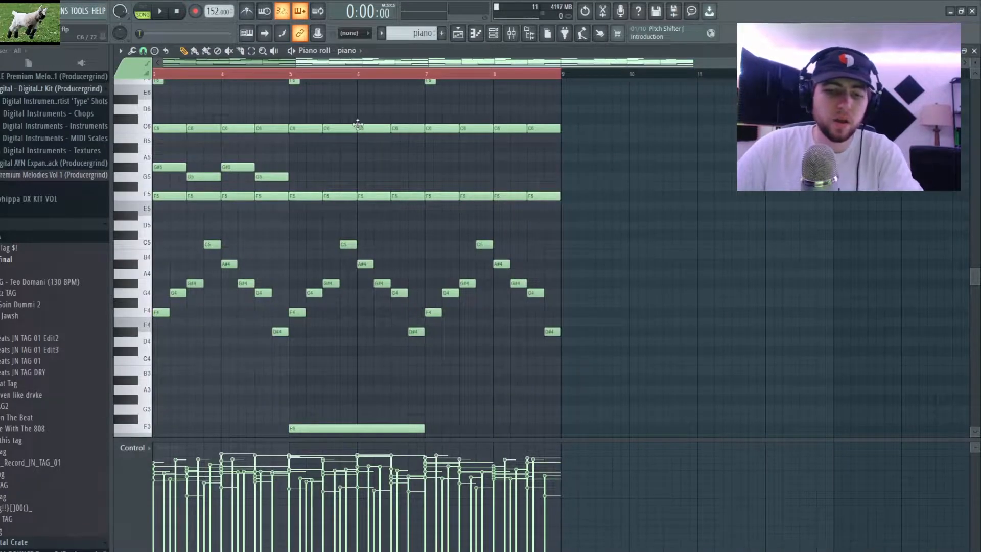
Step: Inspect the Keyscape instrument loaded on the piano channel and close it
{"action": "key", "text": "F6"}
{"action": "left_click", "coordinate": [311, 224]}
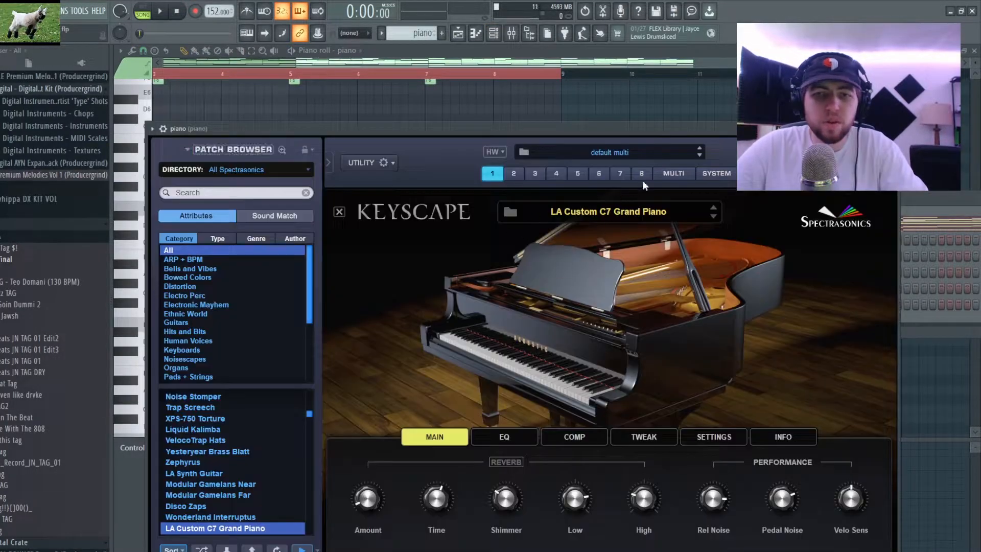
{"action": "left_click", "coordinate": [893, 129]}
Step: Examine the sustained C6, G#5, G5 and F5 chord notes across bars 1 to 4 of the piano pattern
{"action": "left_click_drag", "start_coordinate": [544, 61], "coordinate": [404, 66]}
{"action": "scroll", "coordinate": [270, 236], "scroll_direction": "up", "scroll_amount": 6}
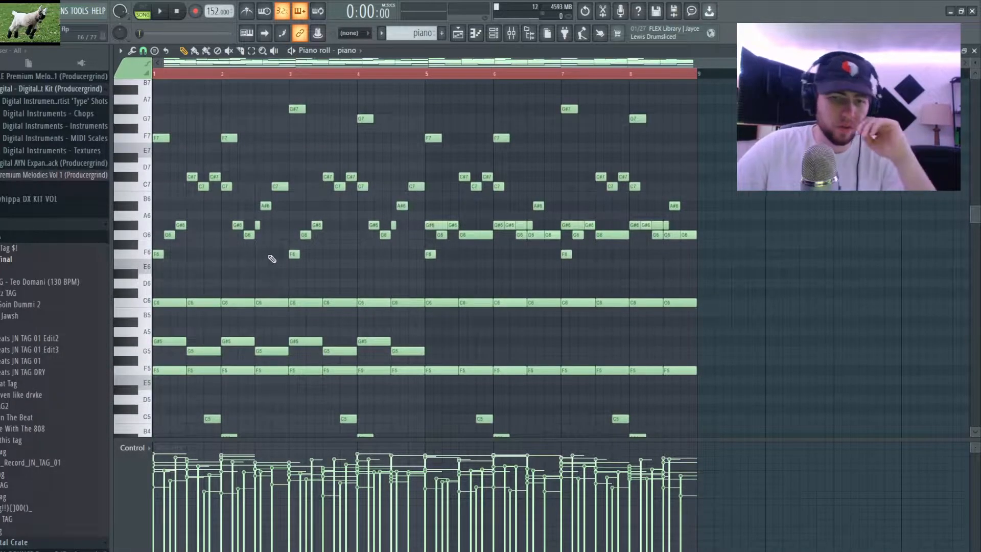
{"action": "scroll", "coordinate": [264, 259], "scroll_direction": "down", "scroll_amount": 2}
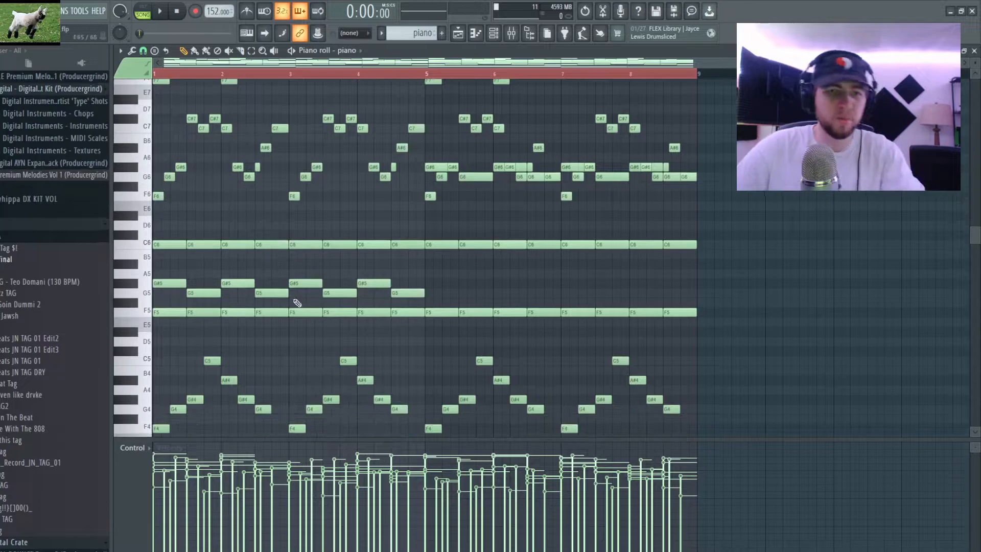
{"action": "left_click_drag", "start_coordinate": [168, 232], "coordinate": [420, 327]}
{"action": "scroll", "coordinate": [174, 311], "scroll_direction": "up", "scroll_amount": 4}
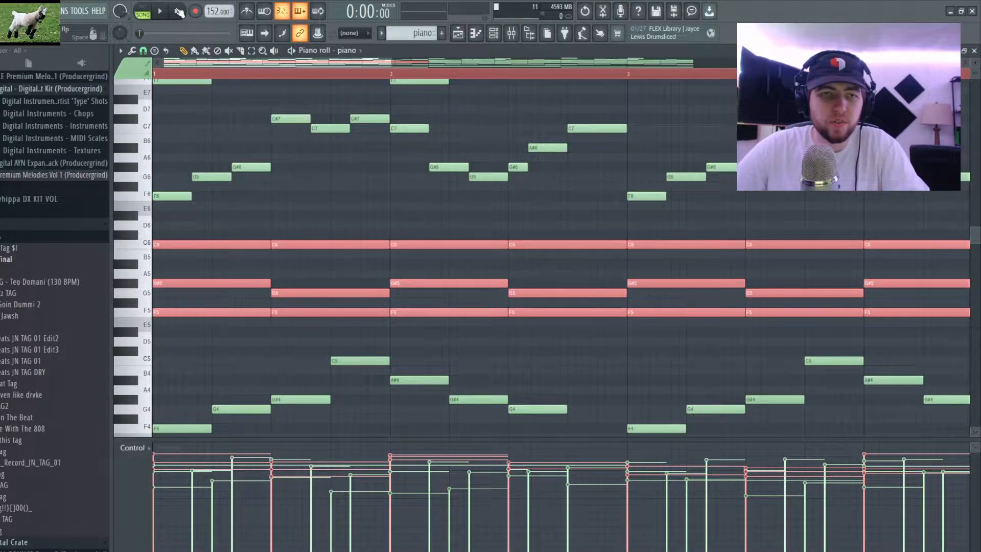
{"action": "left_click", "coordinate": [203, 76]}
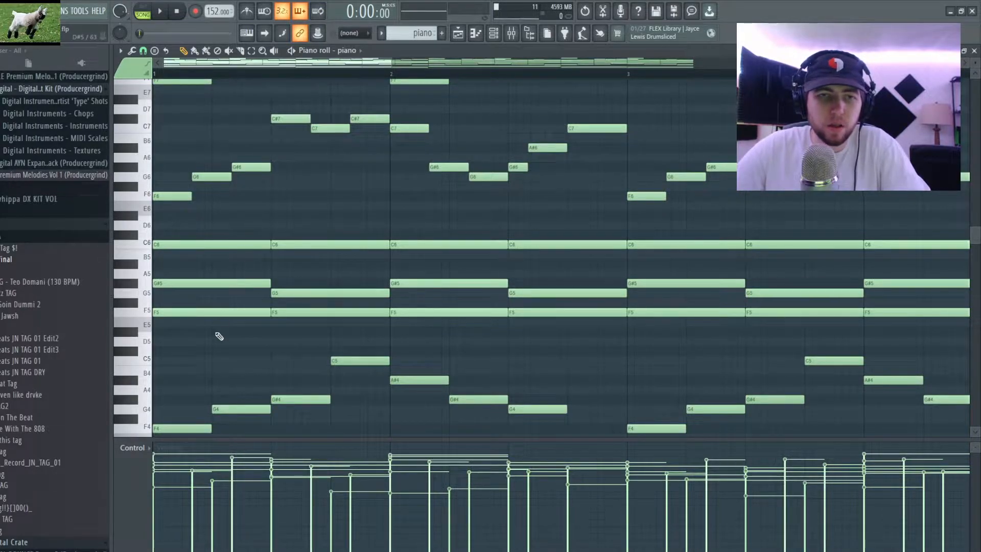
Step: Highlight the high melody notes above the chords in bar 1 and in bar 2 of the piano pattern
{"action": "scroll", "coordinate": [202, 328], "scroll_direction": "down", "scroll_amount": 4}
{"action": "scroll", "coordinate": [185, 325], "scroll_direction": "up", "scroll_amount": 3}
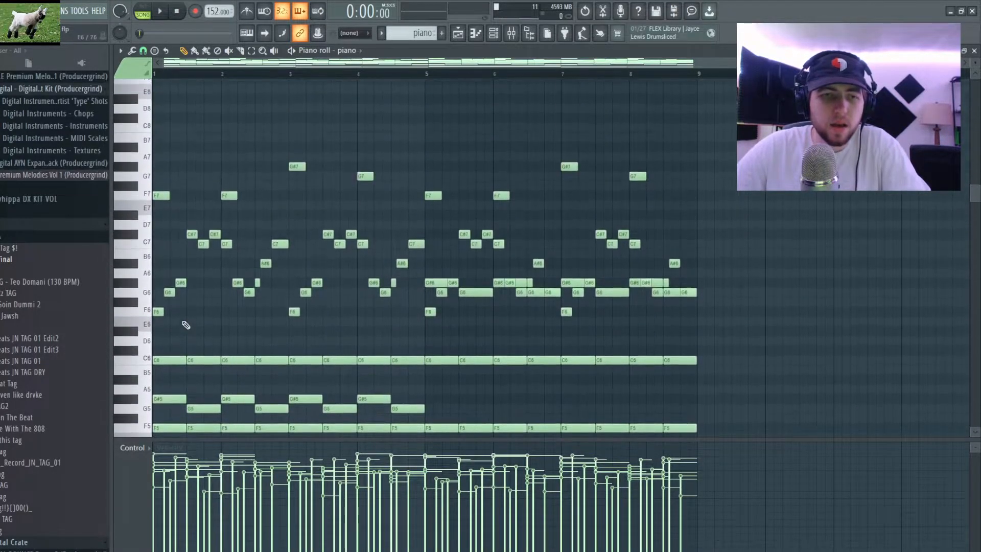
{"action": "left_click_drag", "start_coordinate": [157, 321], "coordinate": [214, 160]}
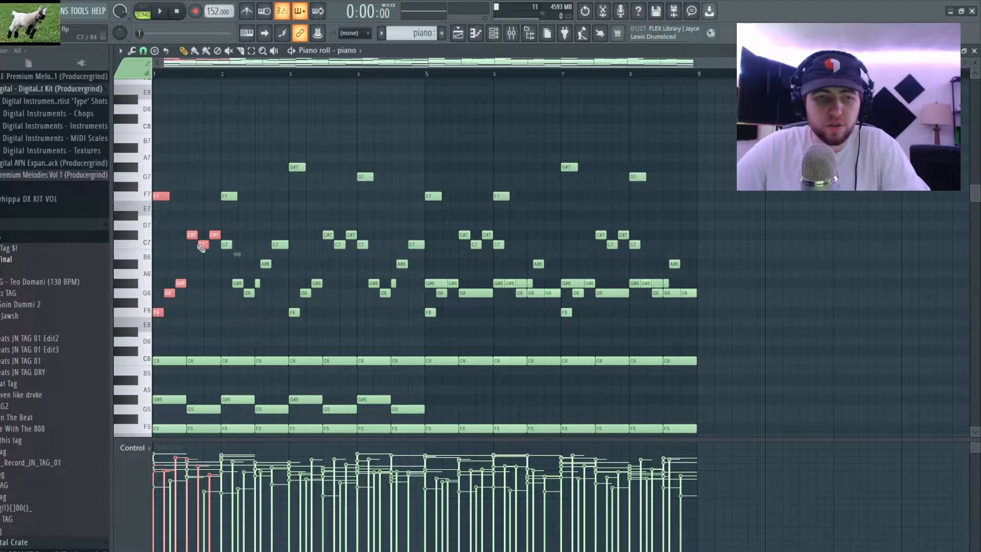
{"action": "left_click_drag", "start_coordinate": [225, 337], "coordinate": [279, 162]}
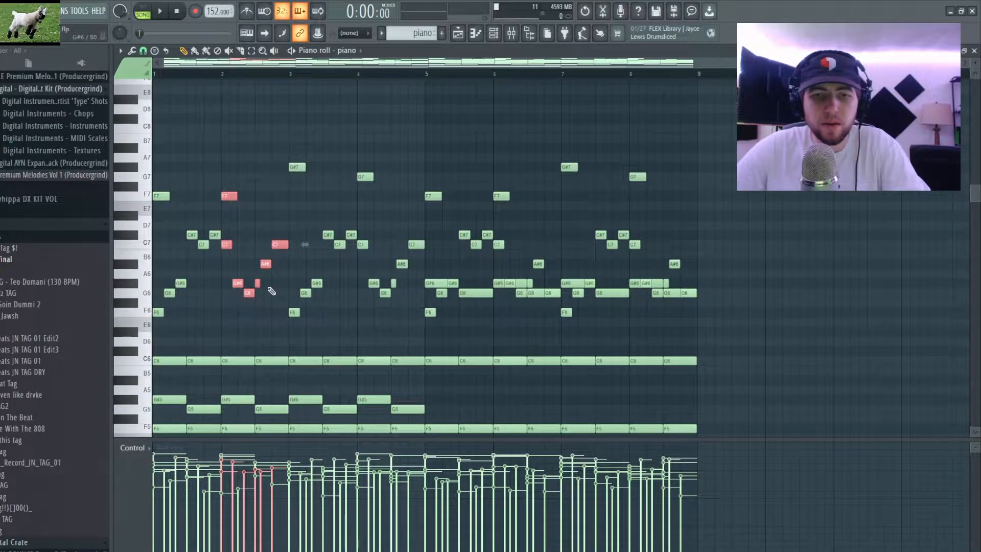
Step: Highlight the low arpeggio notes beneath the chords in bars 1-2 and in bars 3-4, and clear the selection
{"action": "scroll", "coordinate": [214, 302], "scroll_direction": "down", "scroll_amount": 6}
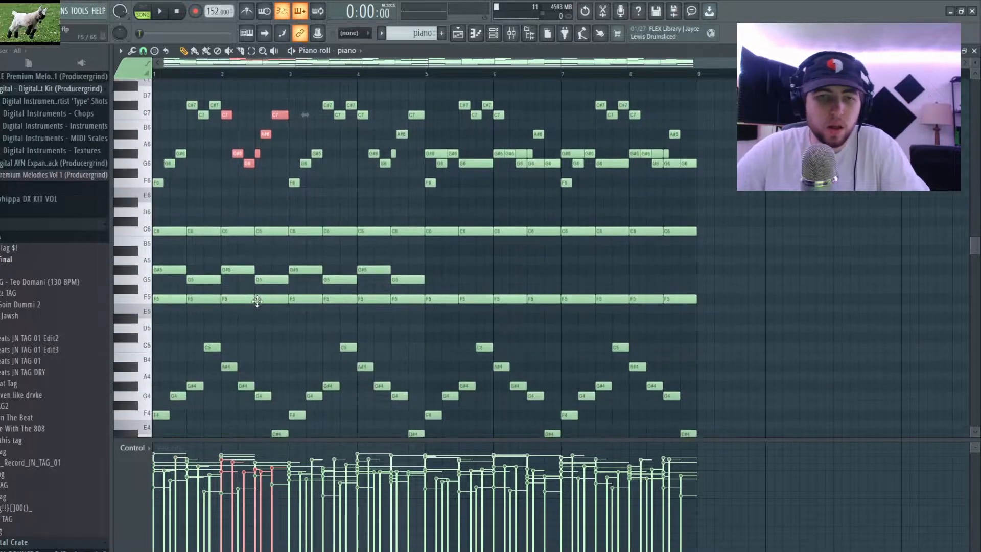
{"action": "scroll", "coordinate": [164, 250], "scroll_direction": "down", "scroll_amount": 2}
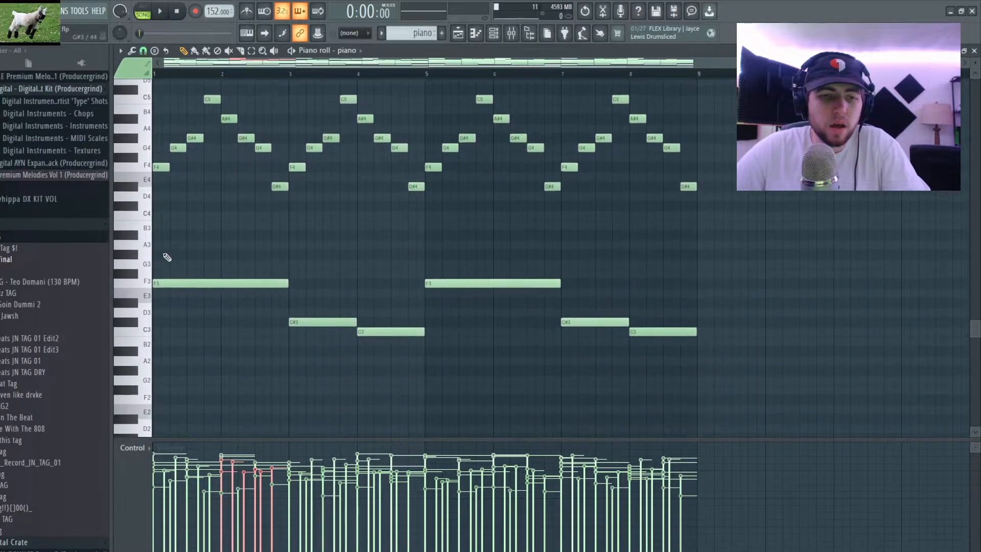
{"action": "left_click_drag", "start_coordinate": [160, 174], "coordinate": [280, 330]}
{"action": "left_click_drag", "start_coordinate": [290, 172], "coordinate": [415, 311]}
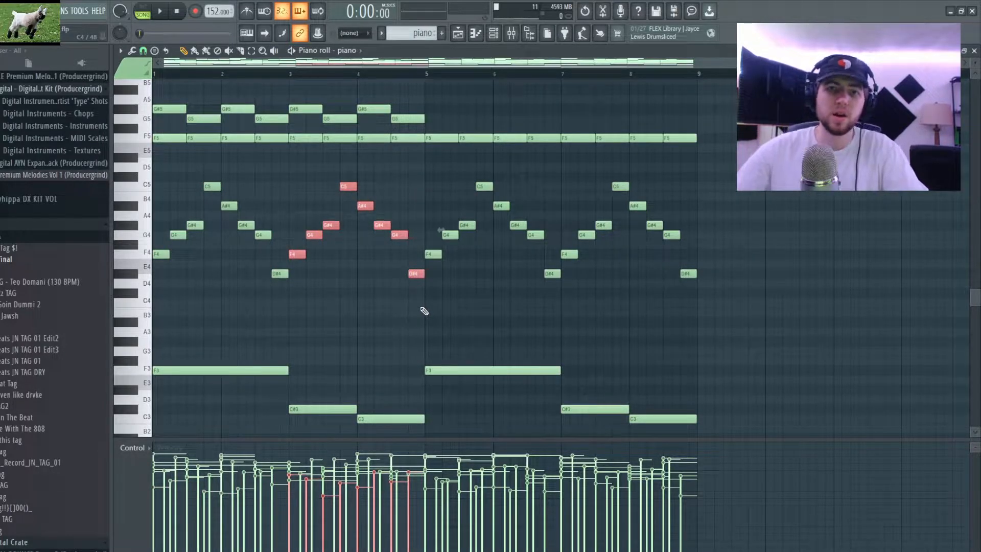
{"action": "left_click", "coordinate": [432, 310]}
Step: Highlight the alternating G#5 and G5 notes across bars 1 to 4, and clear the selection
{"action": "scroll", "coordinate": [388, 286], "scroll_direction": "up", "scroll_amount": 5}
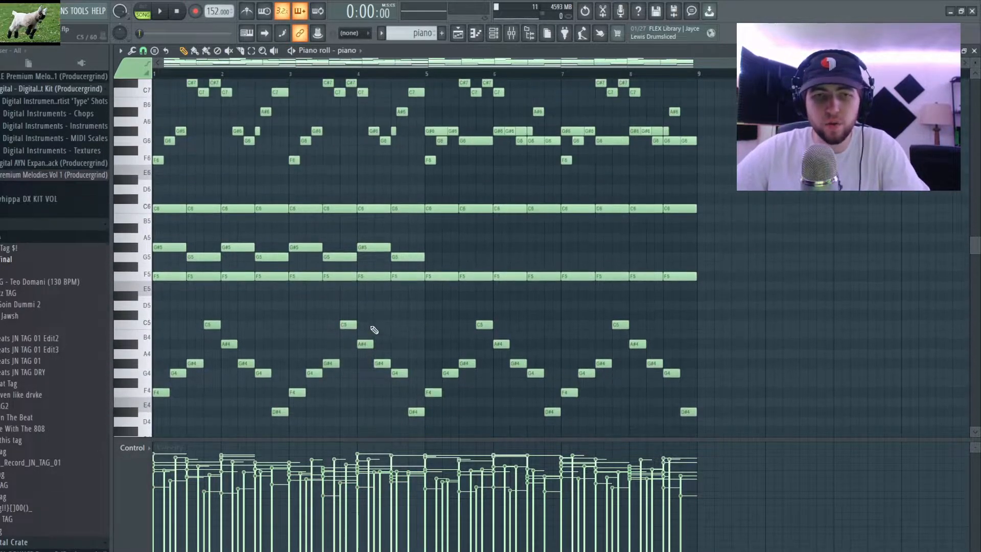
{"action": "scroll", "coordinate": [307, 280], "scroll_direction": "up", "scroll_amount": 5}
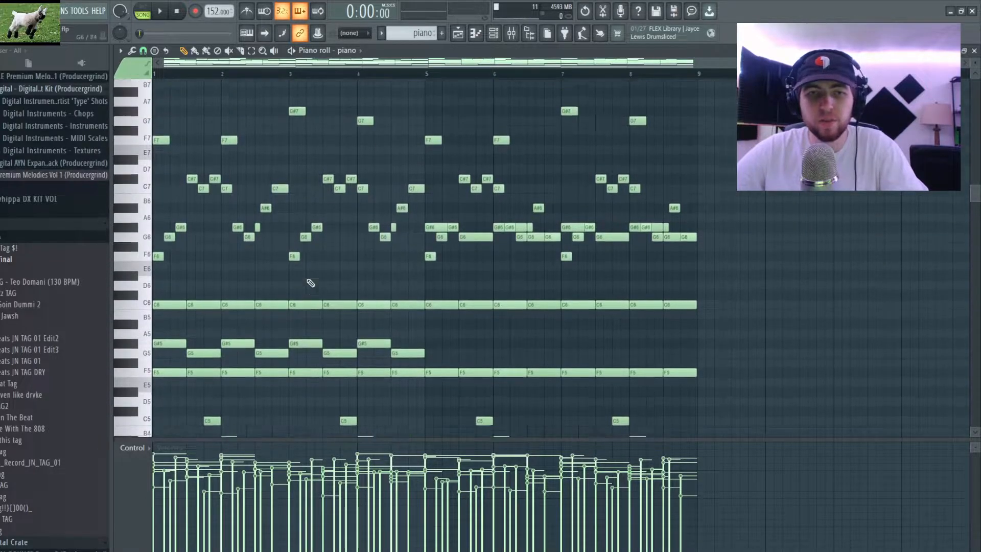
{"action": "scroll", "coordinate": [596, 219], "scroll_direction": "down", "scroll_amount": 4}
{"action": "scroll", "coordinate": [580, 252], "scroll_direction": "up", "scroll_amount": 2}
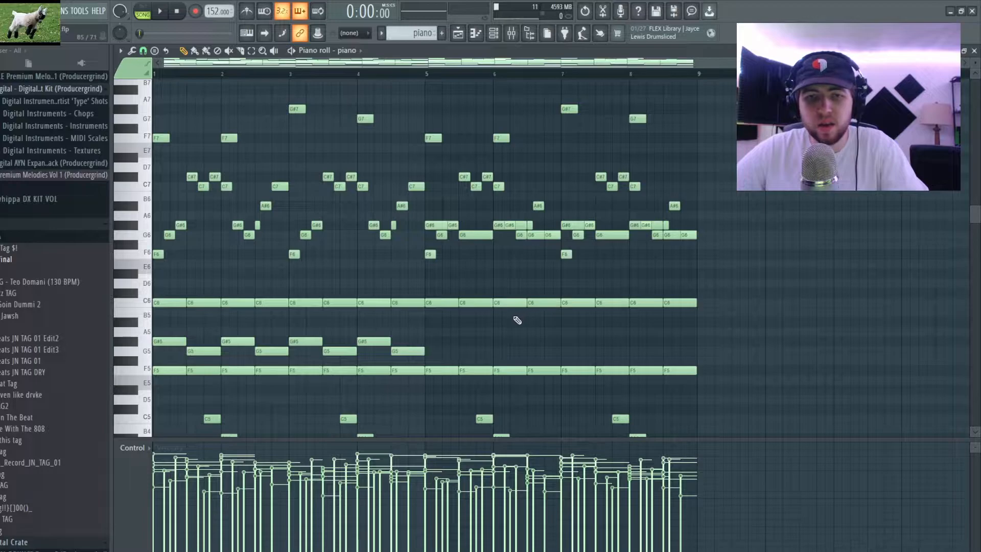
{"action": "left_click_drag", "start_coordinate": [438, 337], "coordinate": [144, 351]}
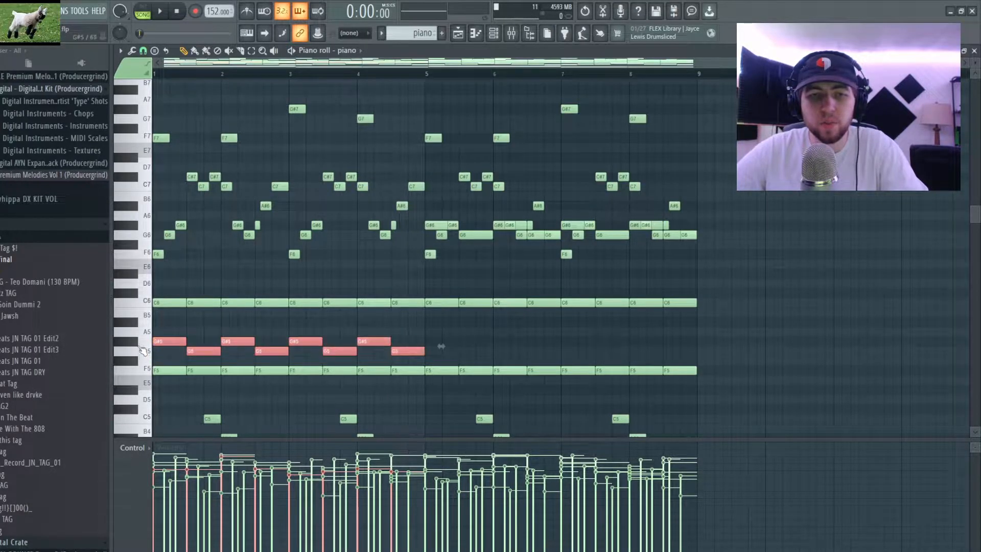
{"action": "left_click", "coordinate": [505, 312]}
Step: Play the piano pattern and highlight its F3, C#3 and C3 bass notes in the first four bars, clearing the selection
{"action": "scroll", "coordinate": [350, 298], "scroll_direction": "down", "scroll_amount": 2}
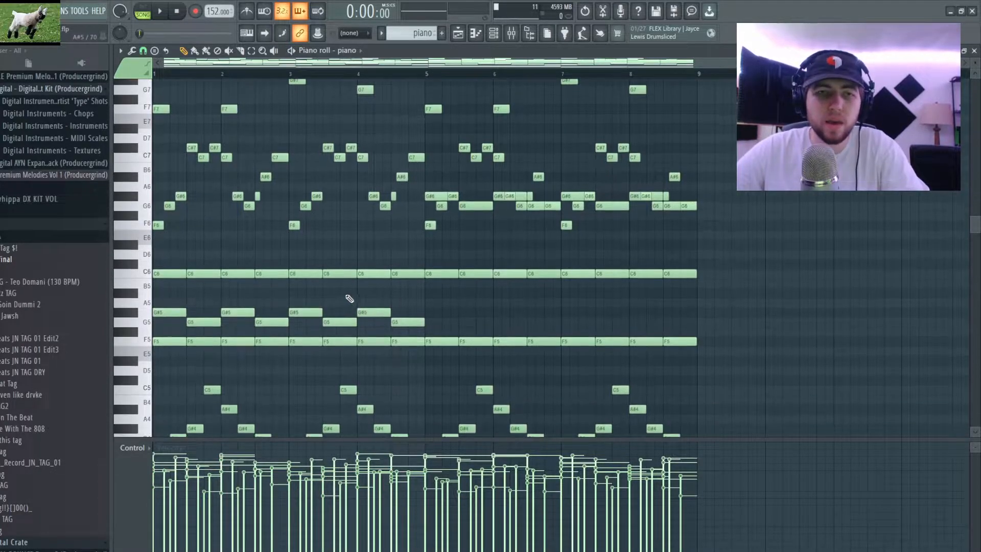
{"action": "scroll", "coordinate": [239, 110], "scroll_direction": "up", "scroll_amount": 2}
{"action": "scroll", "coordinate": [235, 225], "scroll_direction": "down", "scroll_amount": 1}
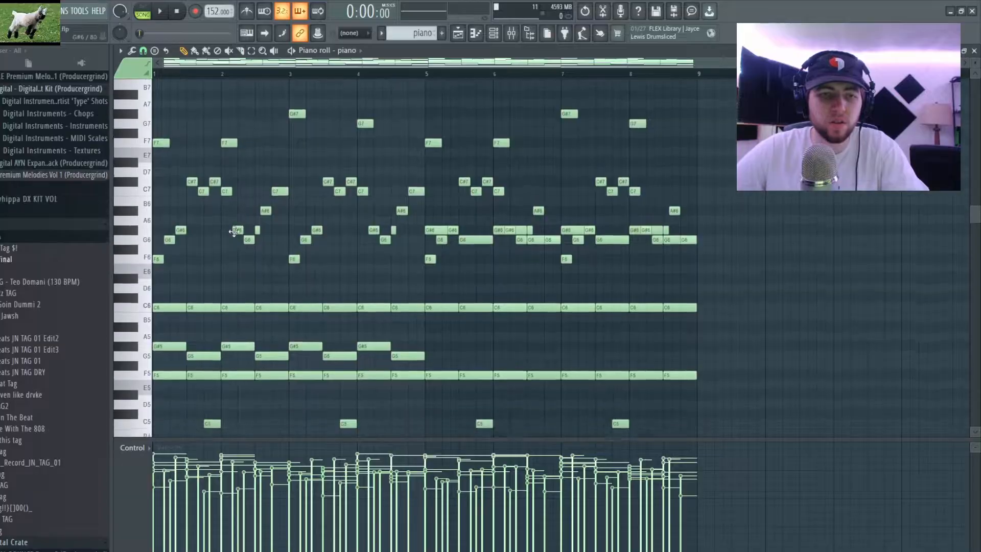
{"action": "key", "text": "space"}
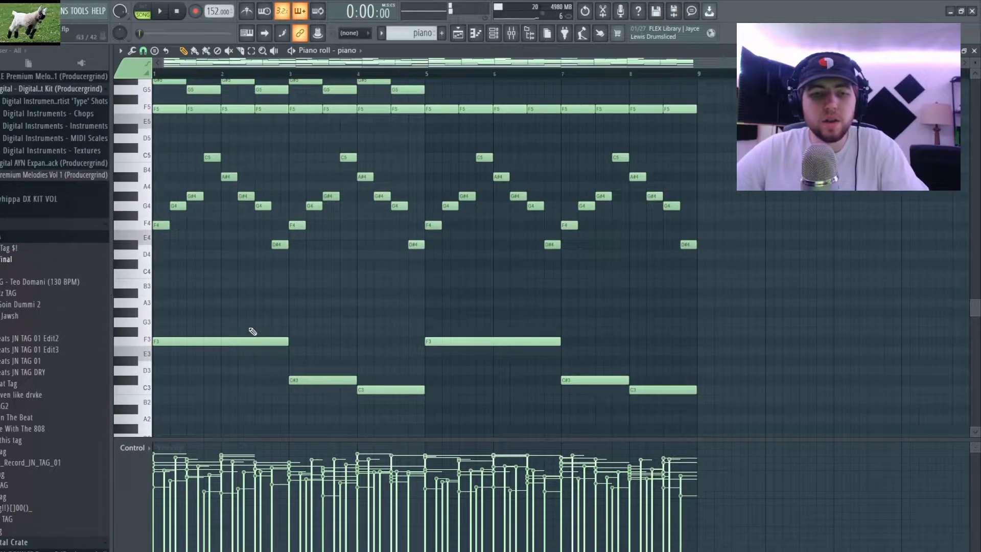
{"action": "left_click_drag", "start_coordinate": [250, 329], "coordinate": [404, 415]}
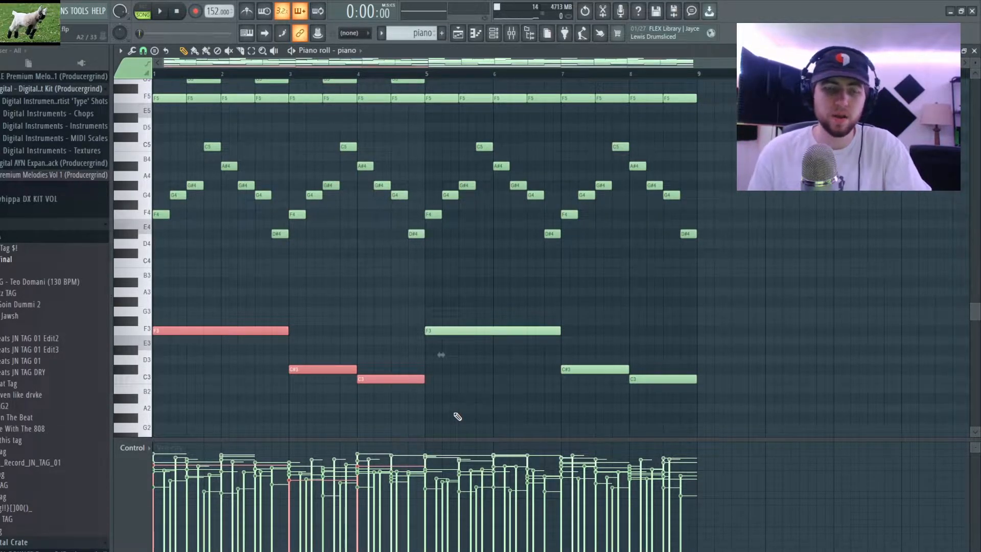
{"action": "left_click", "coordinate": [366, 362]}
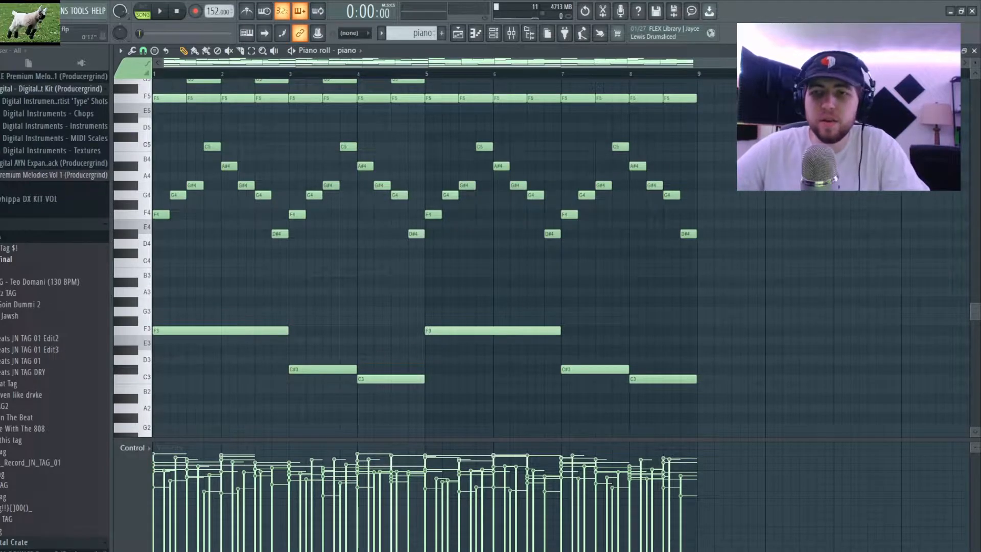
Step: Leave the piano roll and inspect the EffectRack and ValhallaVintageVerb effects on the piano mixer track, closing everything
{"action": "left_click", "coordinate": [975, 51]}
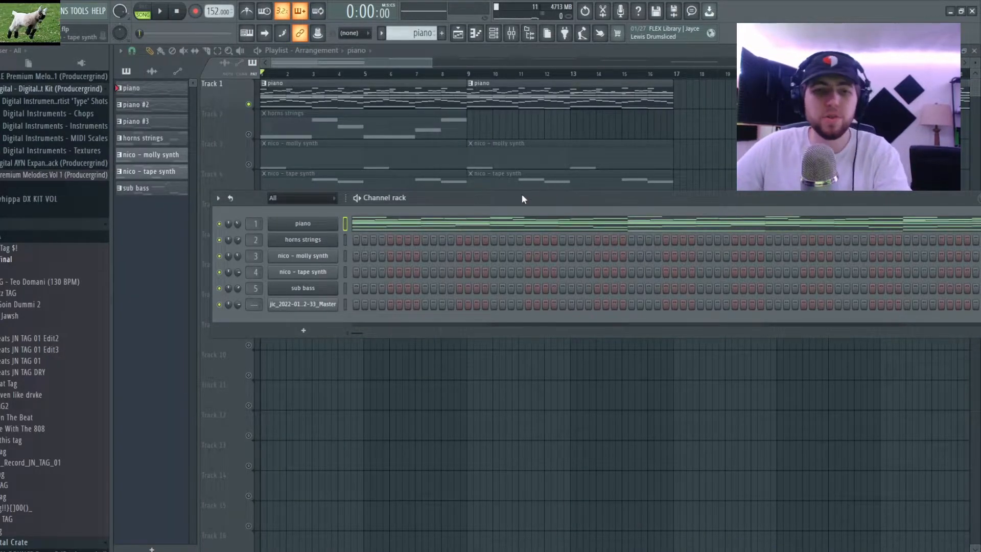
{"action": "key", "text": "F9"}
{"action": "left_click", "coordinate": [633, 148]}
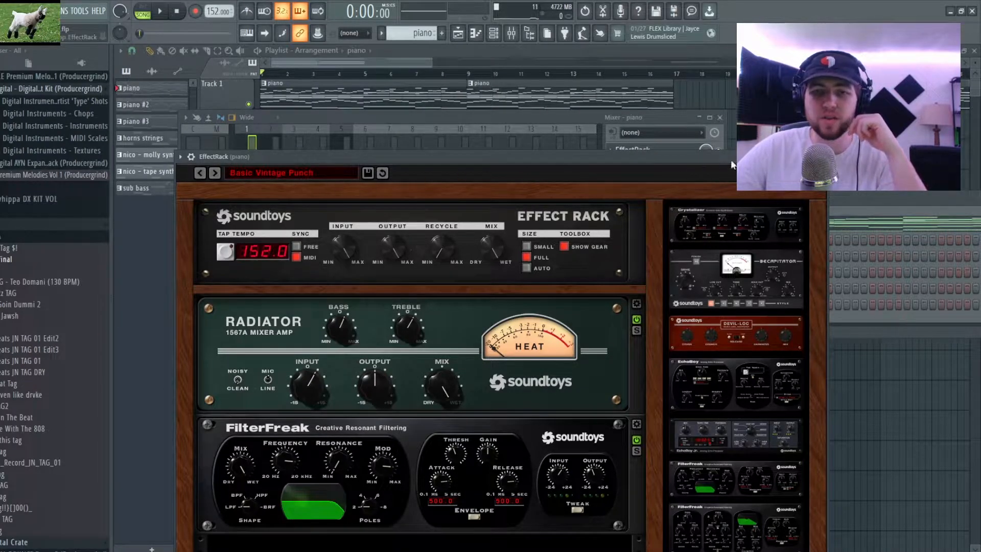
{"action": "left_click", "coordinate": [821, 157]}
{"action": "left_click", "coordinate": [651, 168]}
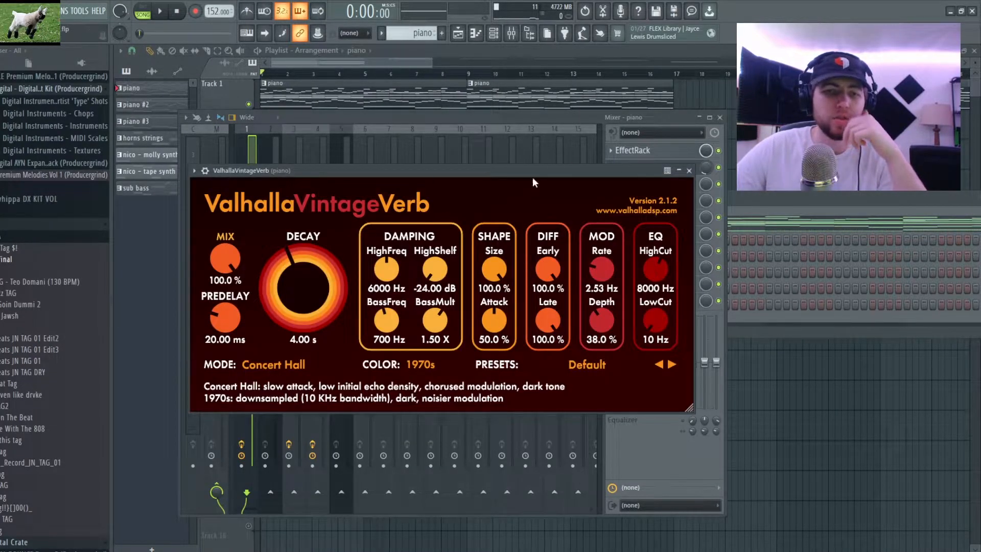
{"action": "left_click", "coordinate": [690, 170]}
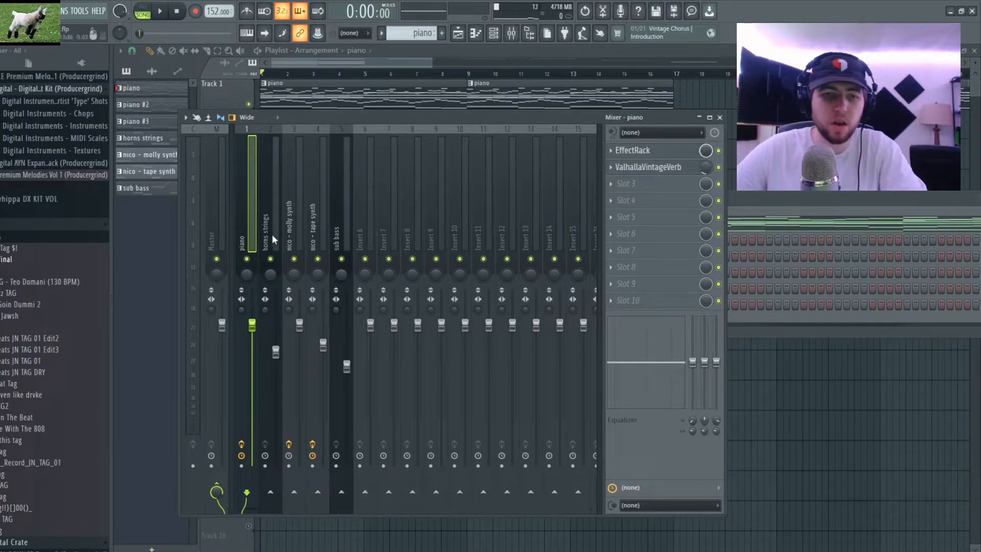
{"action": "left_click", "coordinate": [721, 117]}
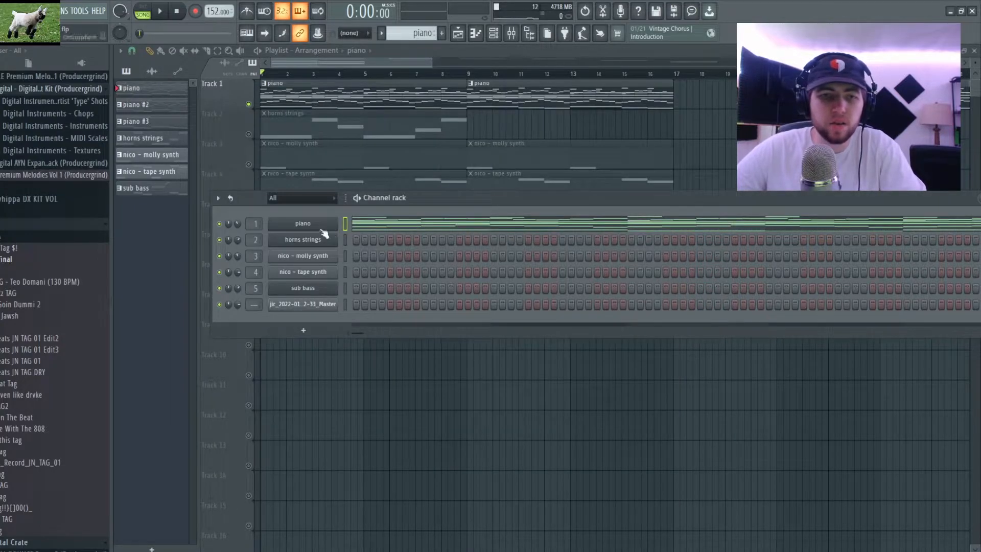
Step: Solo the horns strings track and choose the 18 Strings+Trumpets preset in its Xpand!2 instrument, closing the plugin window
{"action": "key", "text": "F6"}
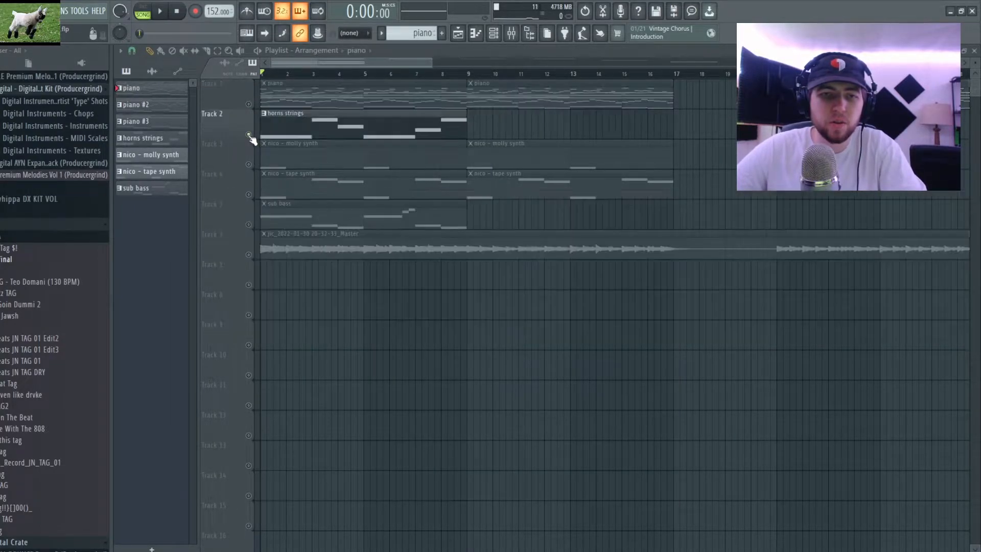
{"action": "key", "text": "F6"}
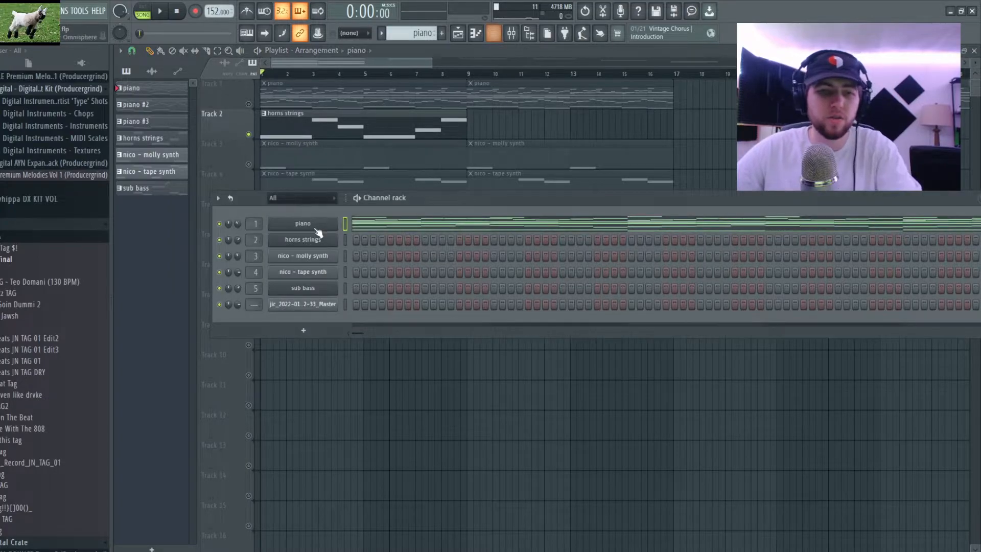
{"action": "left_click", "coordinate": [313, 240]}
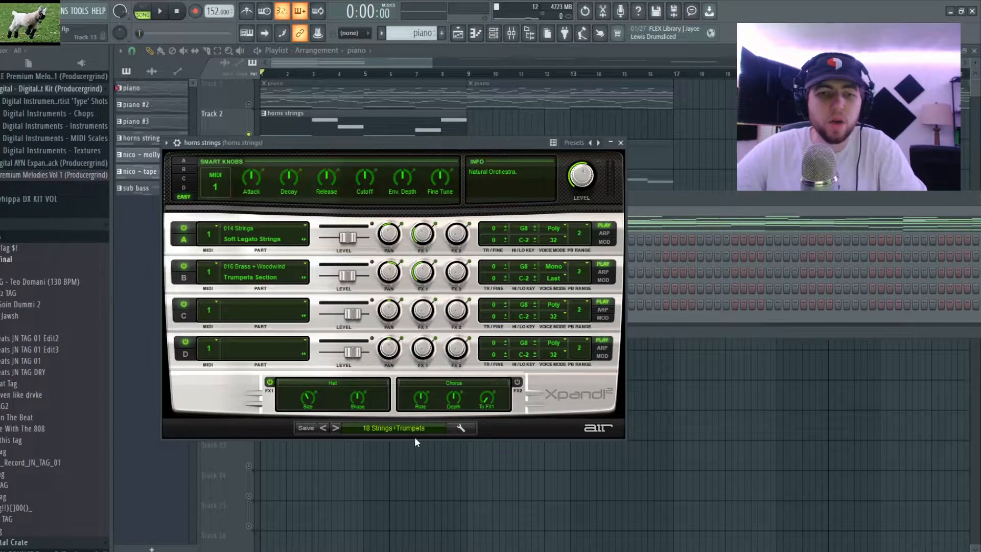
{"action": "left_click", "coordinate": [391, 428]}
{"action": "mouse_move", "coordinate": [399, 478]}
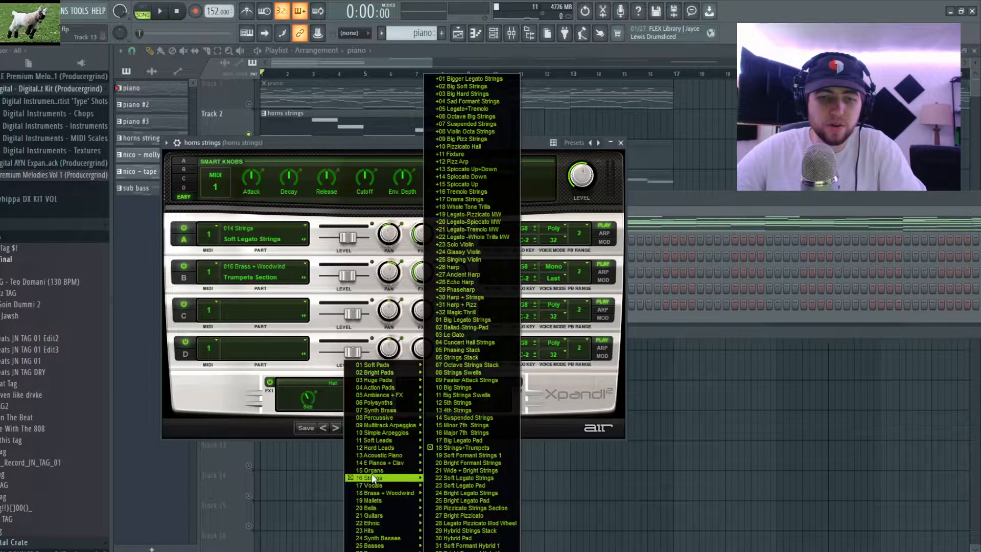
{"action": "left_click", "coordinate": [452, 447]}
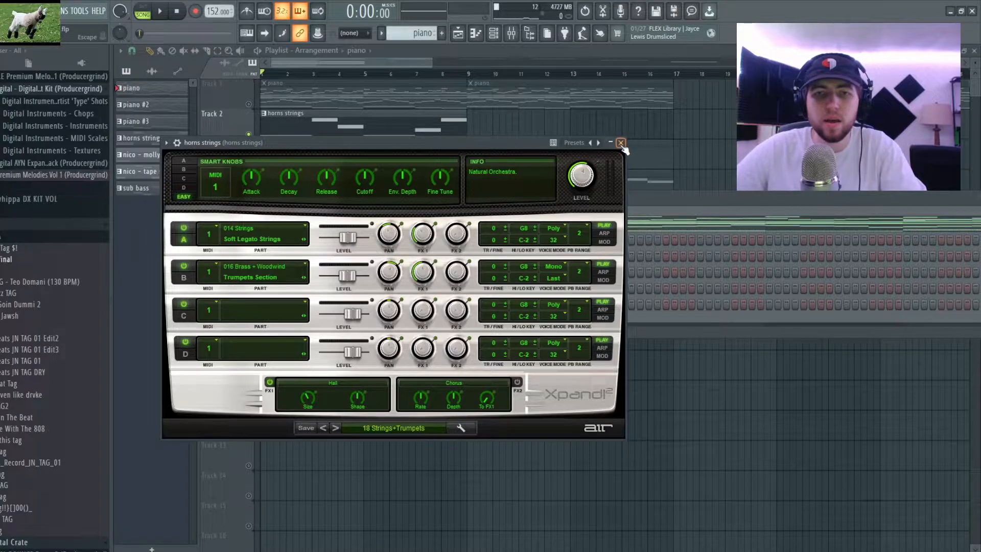
{"action": "left_click", "coordinate": [621, 143]}
Step: Play the soloed horns strings track and open its pattern
{"action": "key", "text": "space"}
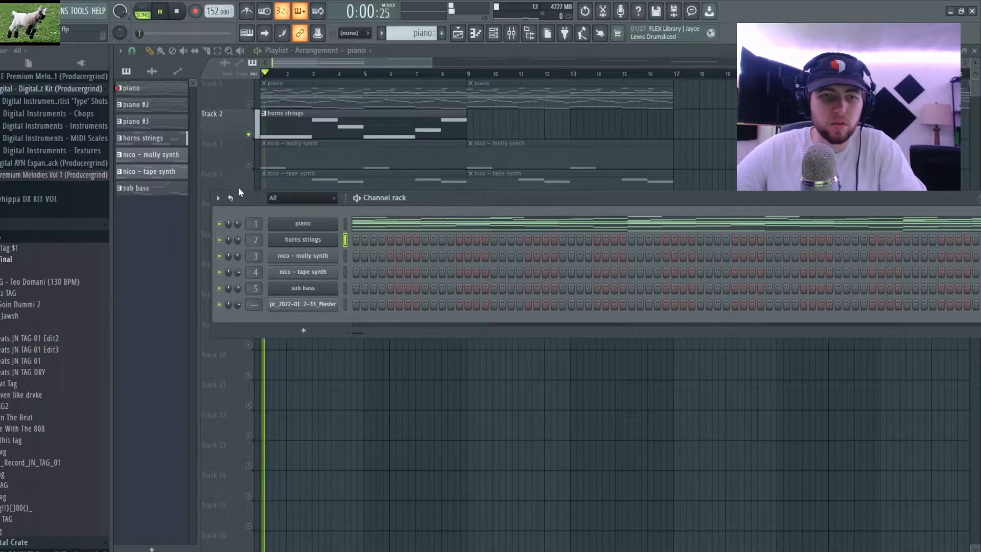
{"action": "double_click", "coordinate": [324, 128]}
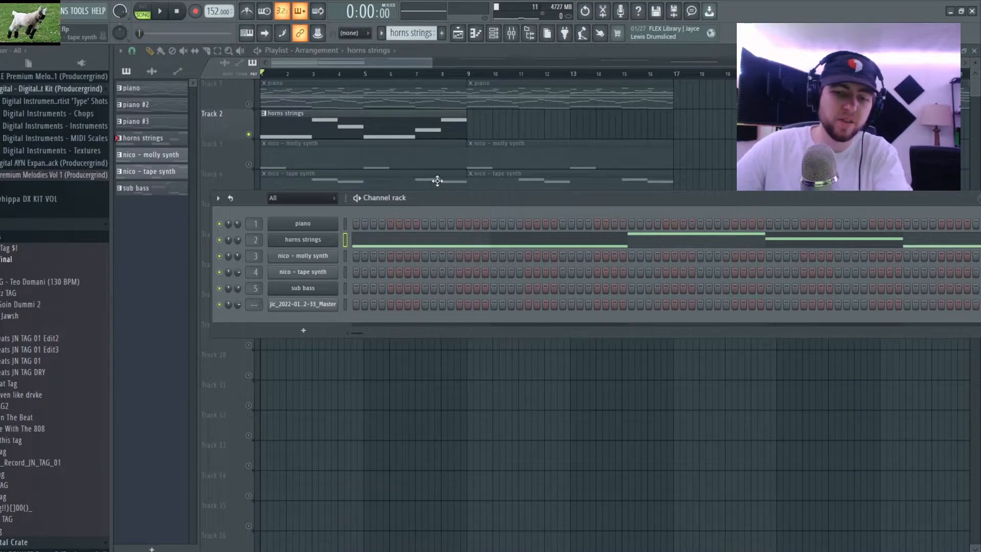
Step: Check the horns strings and nico - molly synth mixer effects, close the mixer and solo the molly synth's playlist track
{"action": "key", "text": "F9"}
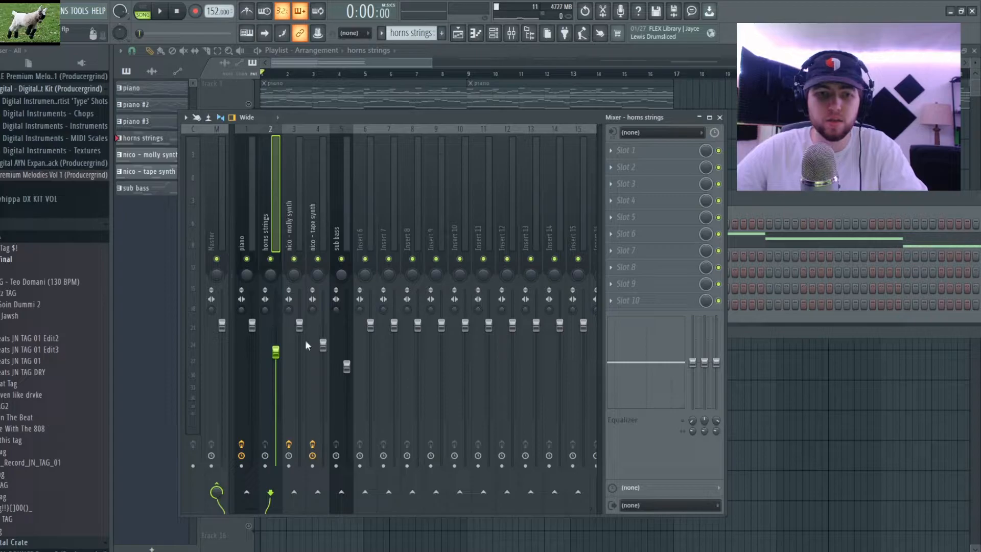
{"action": "left_click", "coordinate": [289, 228]}
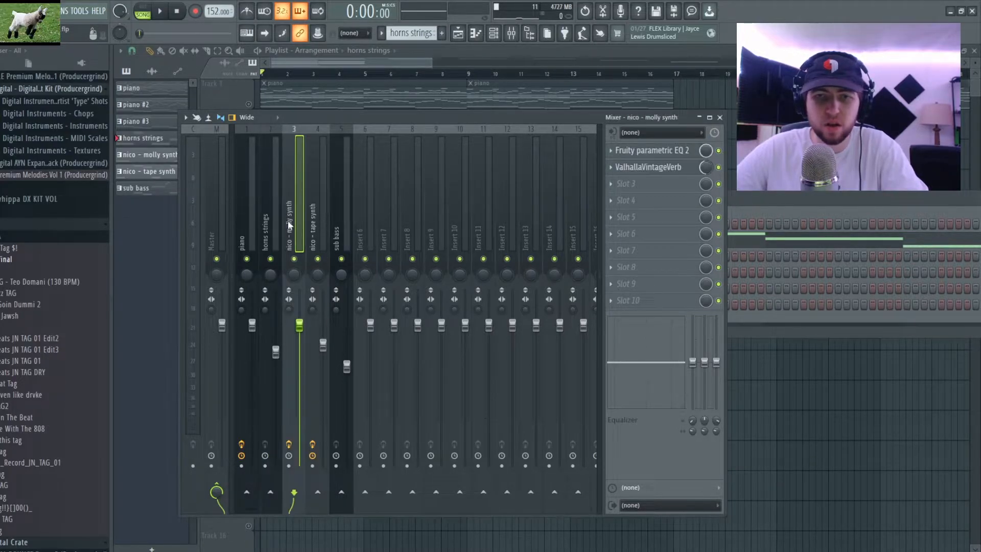
{"action": "left_click", "coordinate": [719, 118]}
{"action": "key", "text": "F6"}
{"action": "left_click", "coordinate": [250, 167]}
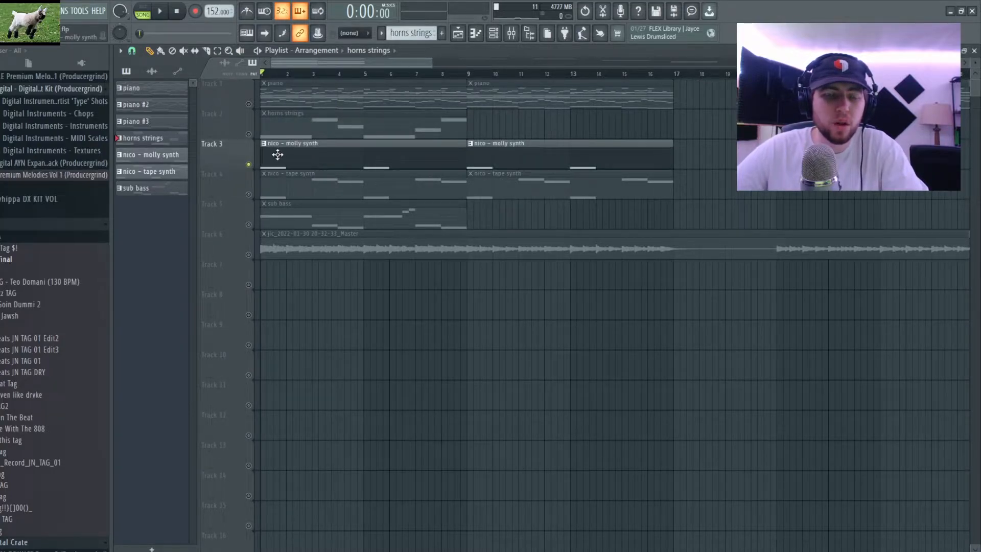
Step: Open the soloed nico - molly synth pattern in the piano roll and play its notes
{"action": "double_click", "coordinate": [310, 158]}
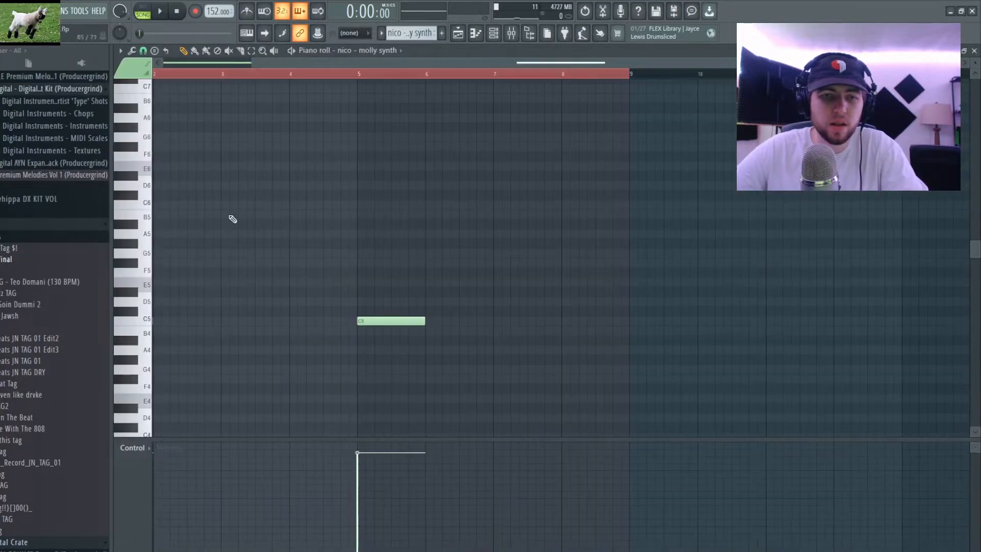
{"action": "key", "text": "space"}
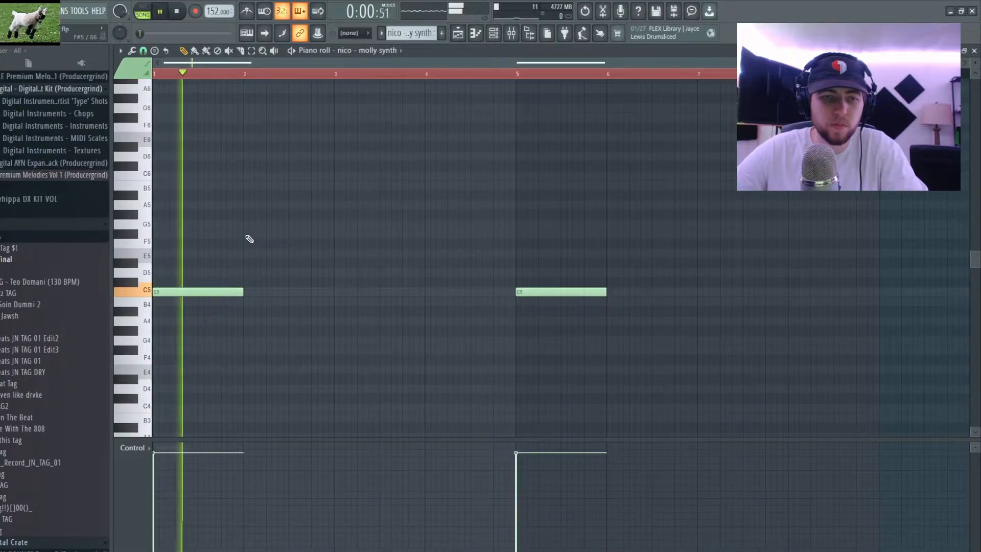
{"action": "key", "text": "space"}
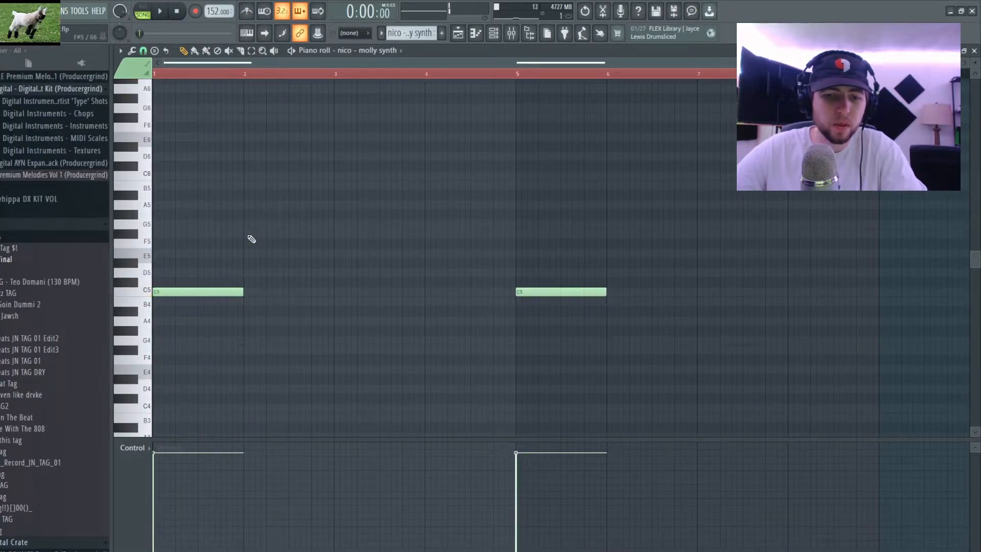
Step: Inspect the Fruity parametric EQ 2 and ValhallaVintageVerb effects on the nico - molly synth mixer track, closing both plugin windows
{"action": "key", "text": "F9"}
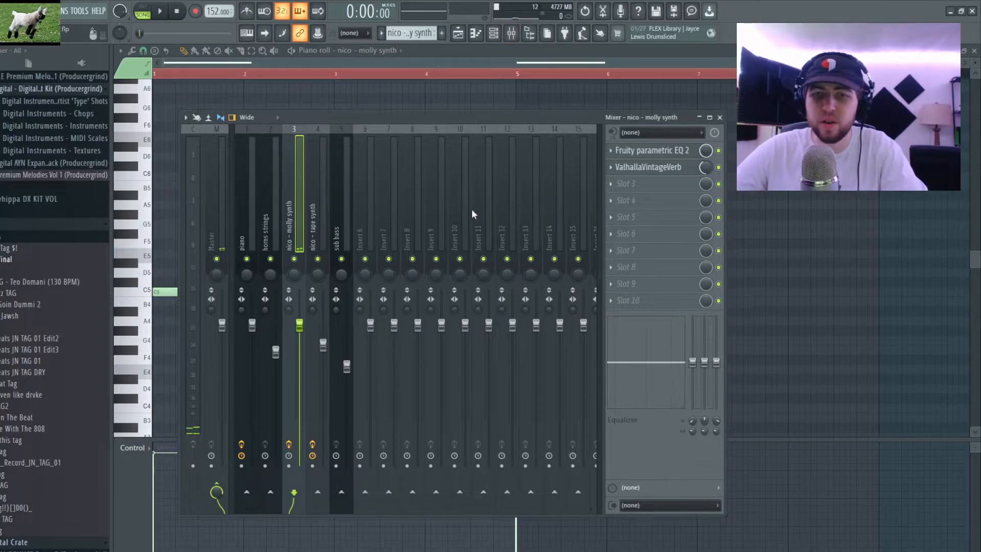
{"action": "left_click", "coordinate": [636, 151]}
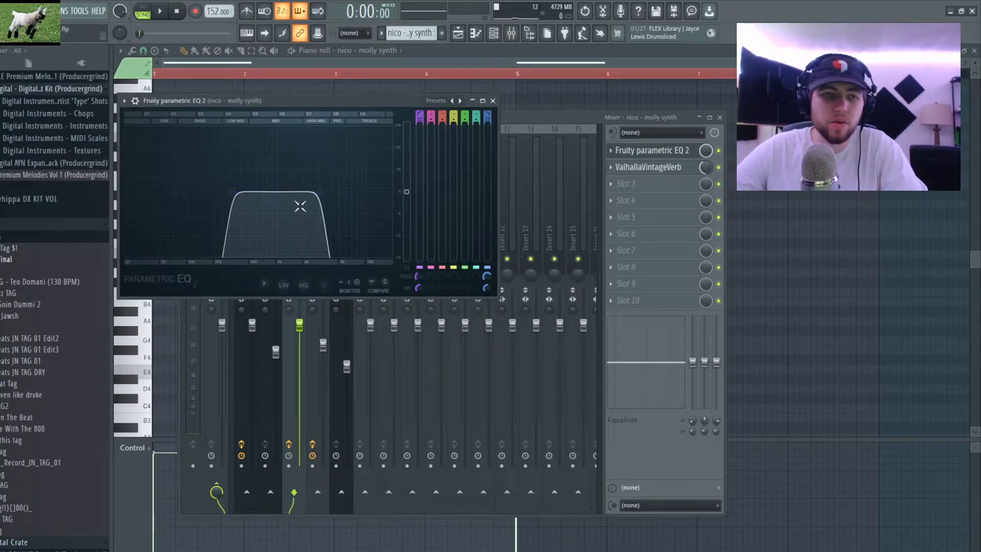
{"action": "left_click", "coordinate": [494, 101]}
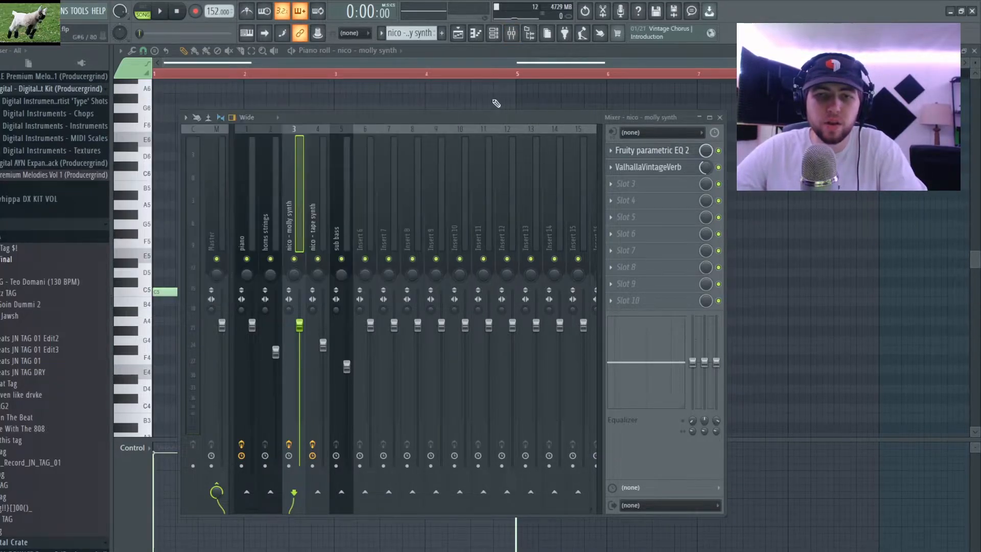
{"action": "left_click", "coordinate": [657, 168]}
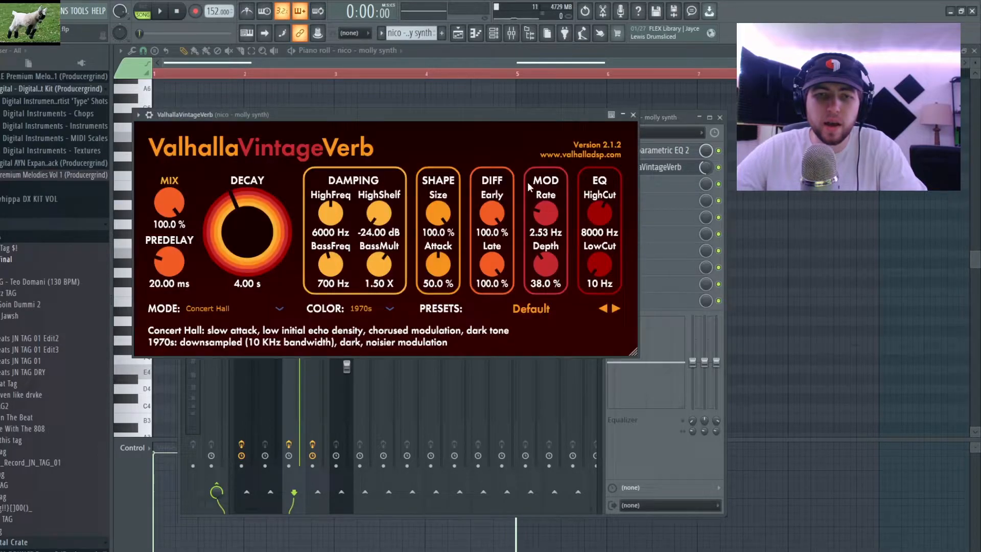
{"action": "left_click", "coordinate": [633, 115]}
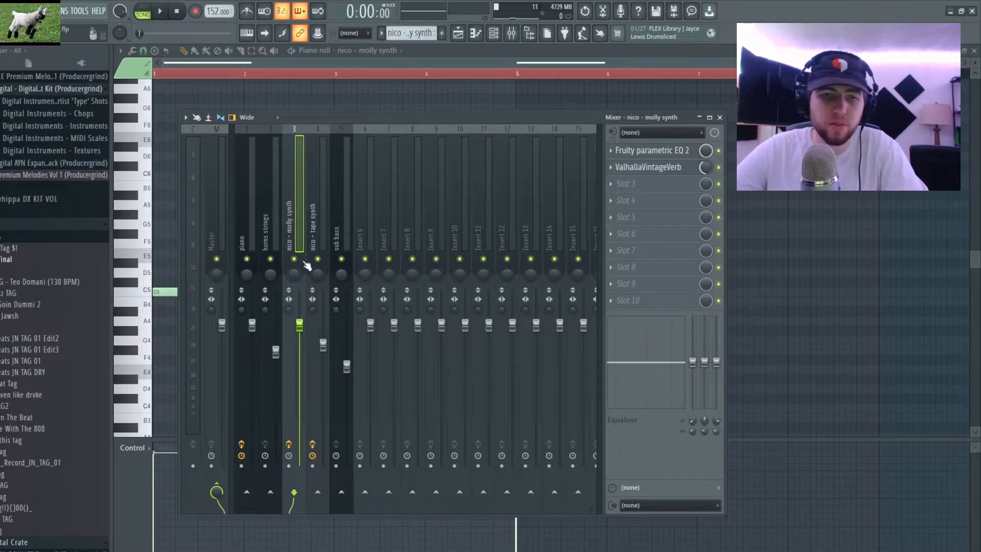
Step: Solo the nico - molly synth mixer track and compare its playback with the effects bypassed and enabled
{"action": "right_click", "coordinate": [294, 259]}
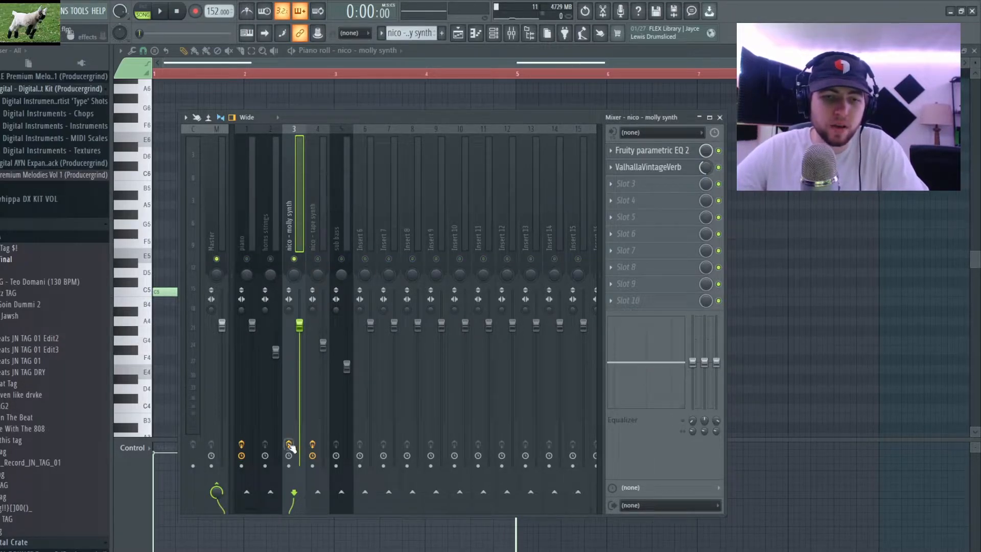
{"action": "key", "text": "space"}
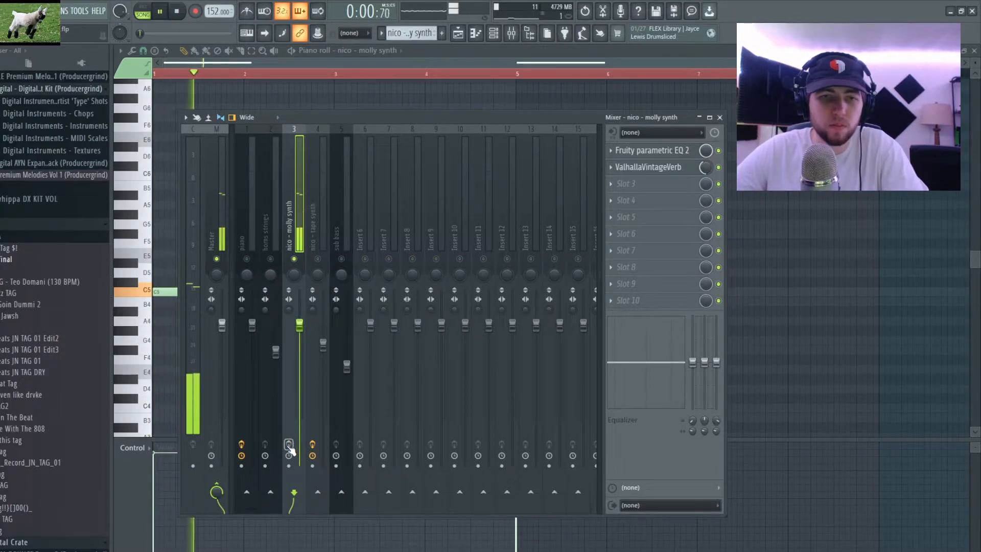
{"action": "key", "text": "space"}
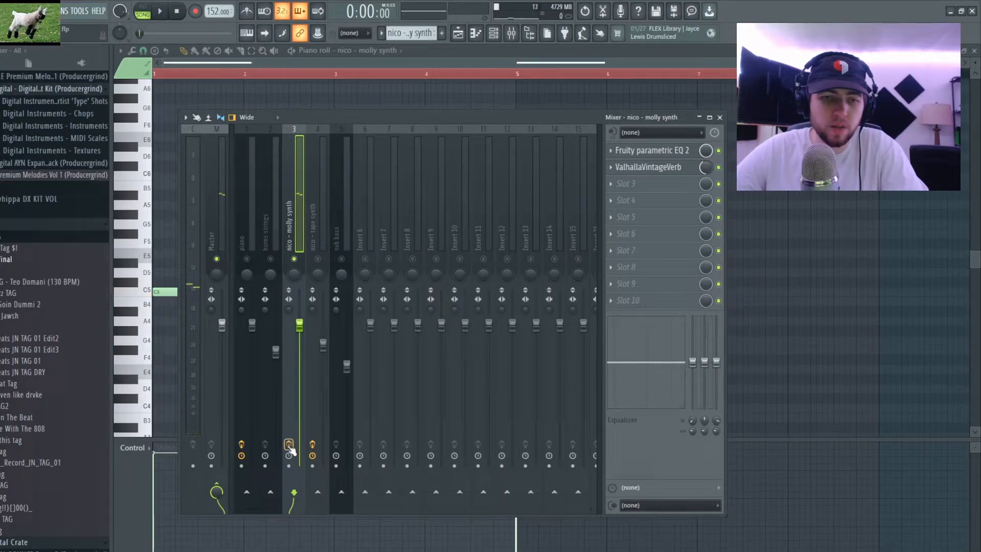
{"action": "key", "text": "space"}
{"action": "key", "text": "space"}
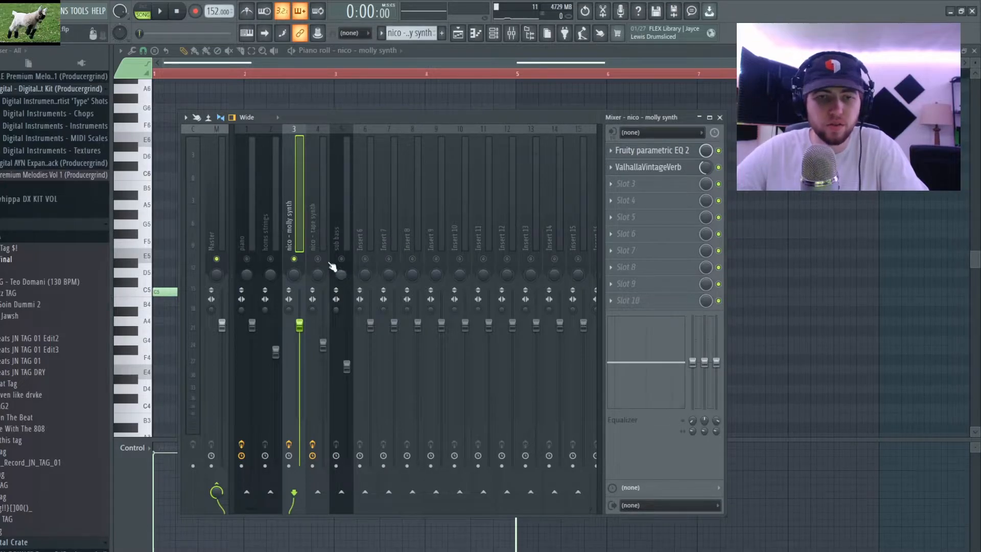
Step: Solo nico - tape synth on both its mixer track and its playlist track
{"action": "left_click", "coordinate": [323, 263]}
{"action": "key", "text": "F5"}
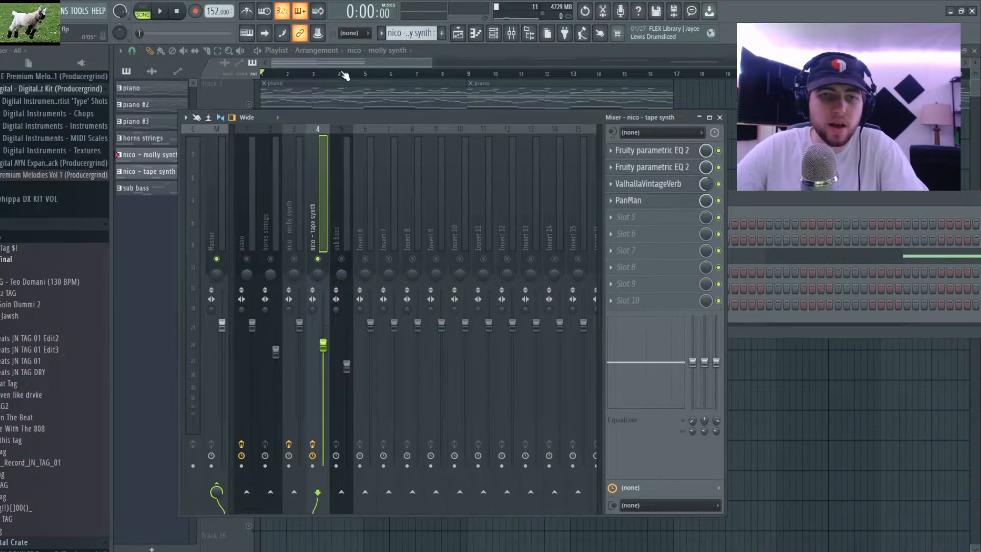
{"action": "key", "text": "F9"}
{"action": "left_click", "coordinate": [248, 194]}
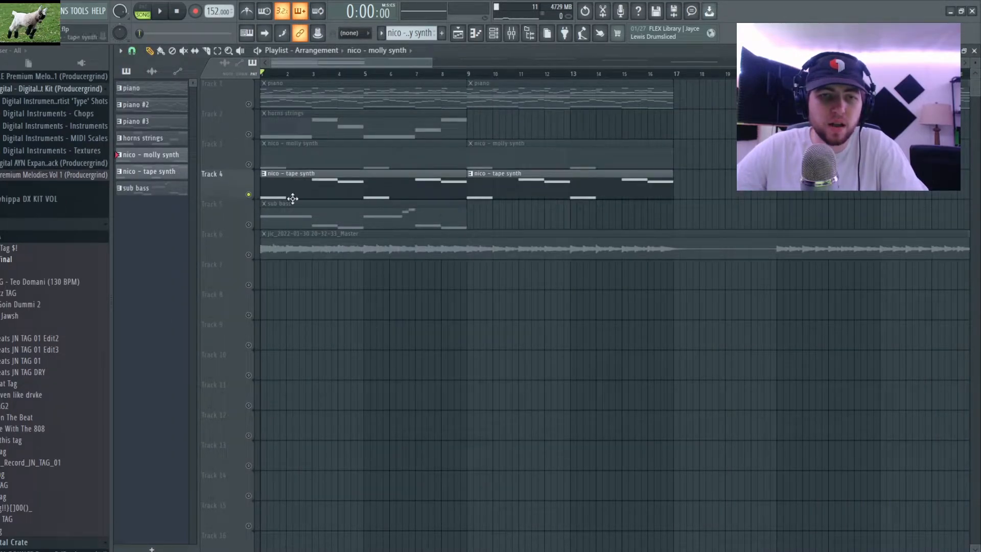
Step: Open the nico - tape synth pattern in the piano roll and play its F4, C#5 and C5 notes
{"action": "double_click", "coordinate": [336, 188]}
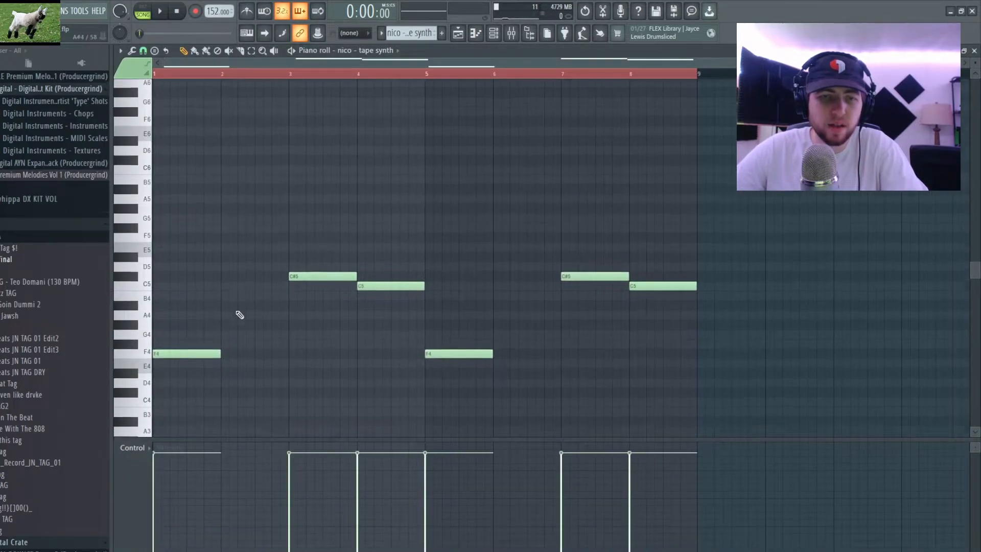
{"action": "key", "text": "space"}
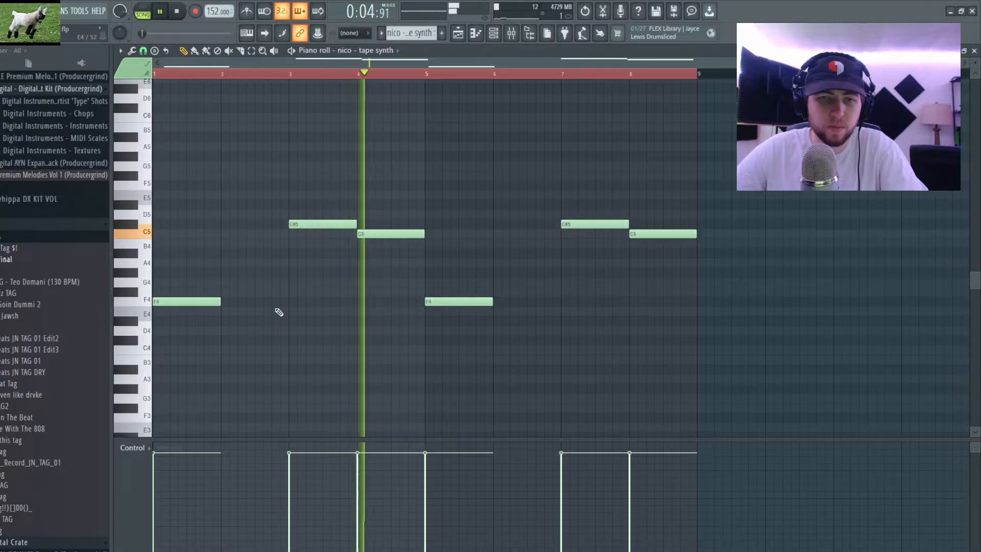
{"action": "key", "text": "space"}
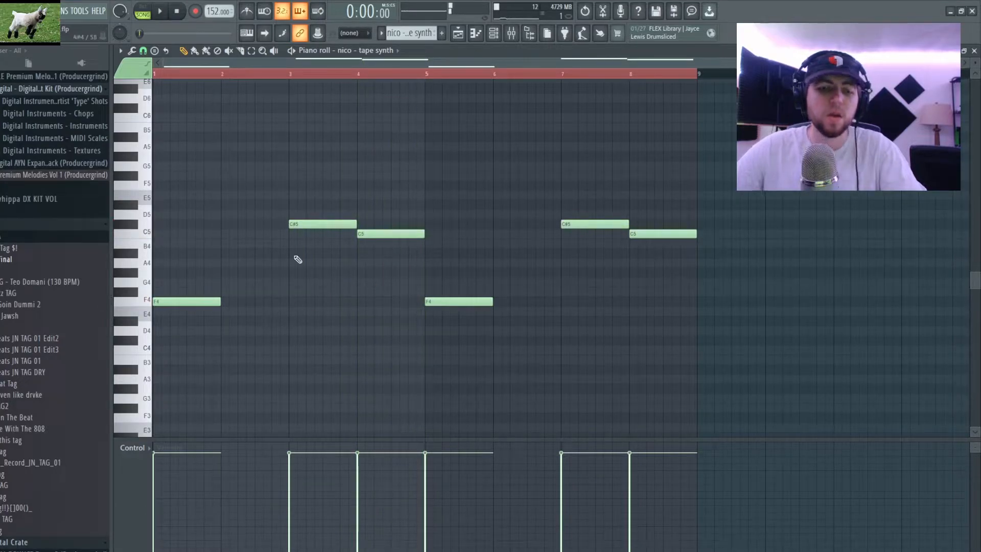
Step: Inspect the curves of both Fruity parametric EQ 2 effects on the nico - tape synth mixer track, closing each window
{"action": "key", "text": "F6"}
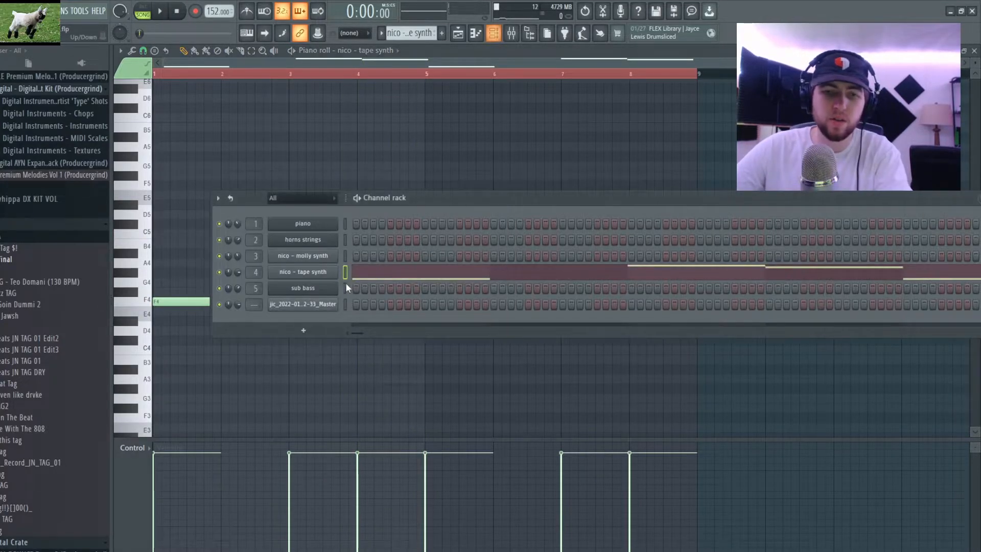
{"action": "key", "text": "F9"}
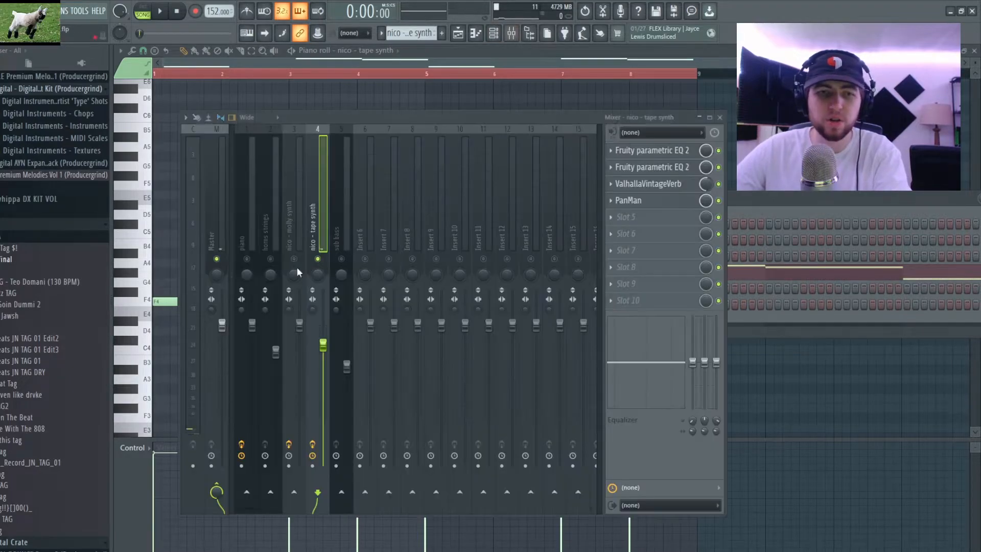
{"action": "left_click", "coordinate": [654, 150]}
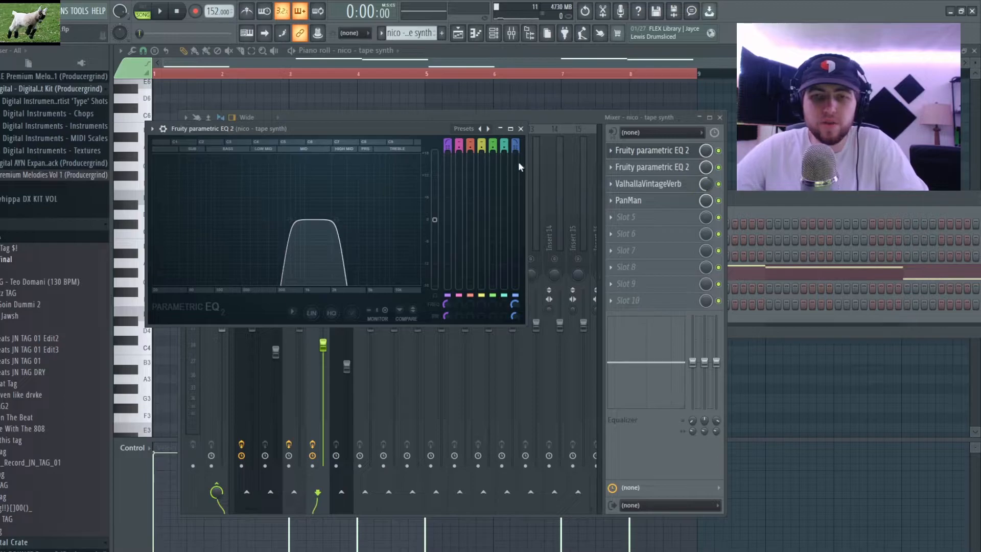
{"action": "left_click", "coordinate": [523, 129]}
{"action": "left_click", "coordinate": [660, 167]}
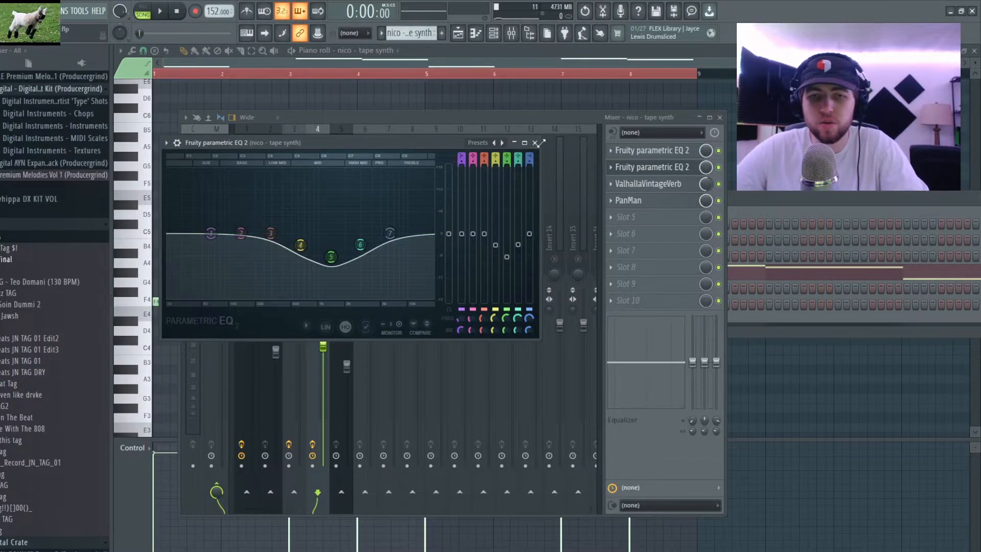
{"action": "left_click", "coordinate": [536, 144]}
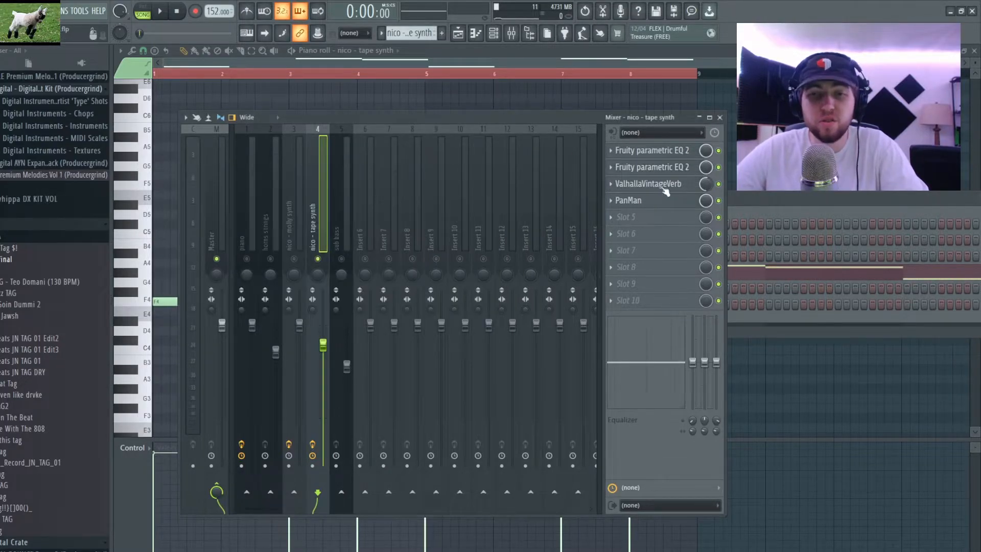
Step: Inspect the ValhallaVintageVerb and PanMan effects on the nico - tape synth mixer track, closing each window
{"action": "left_click", "coordinate": [676, 185]}
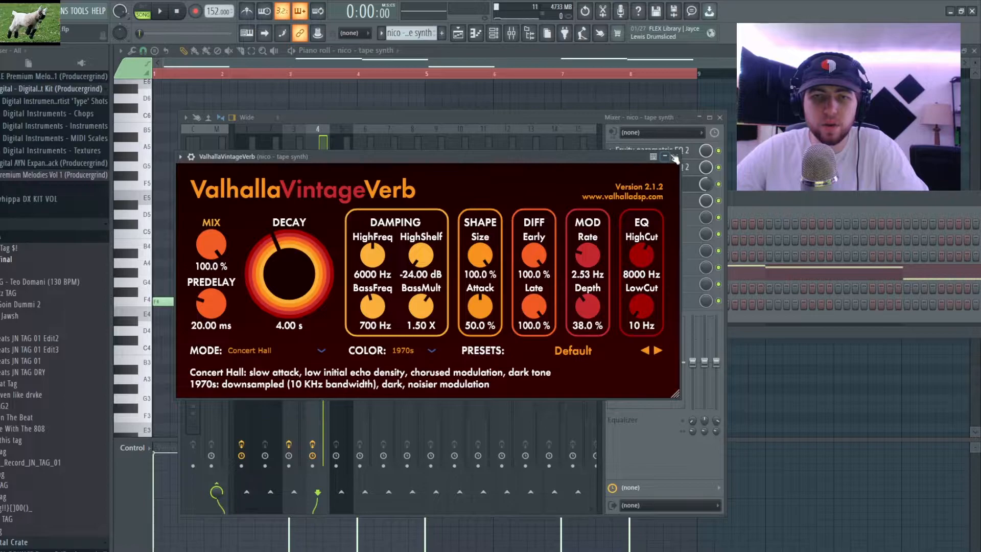
{"action": "left_click", "coordinate": [675, 158]}
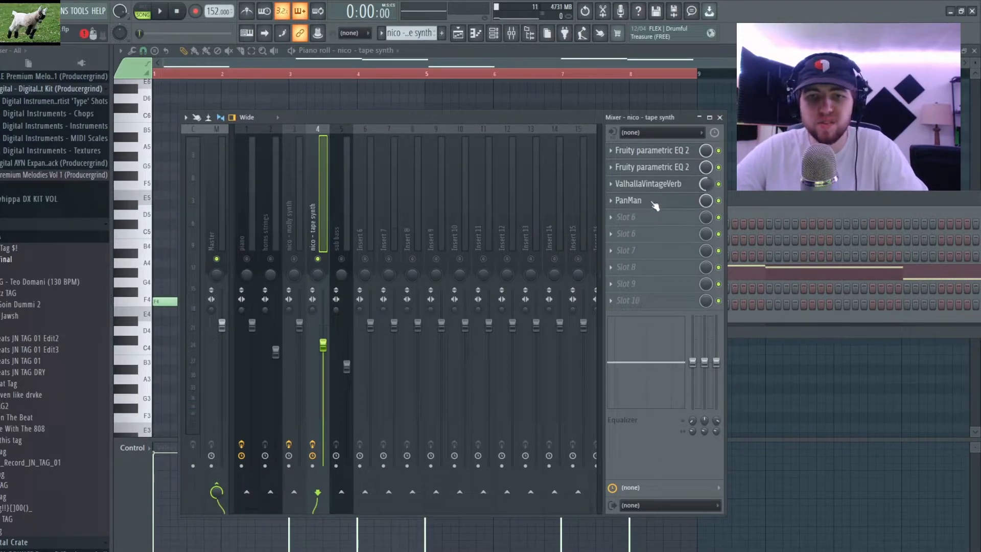
{"action": "left_click", "coordinate": [642, 202]}
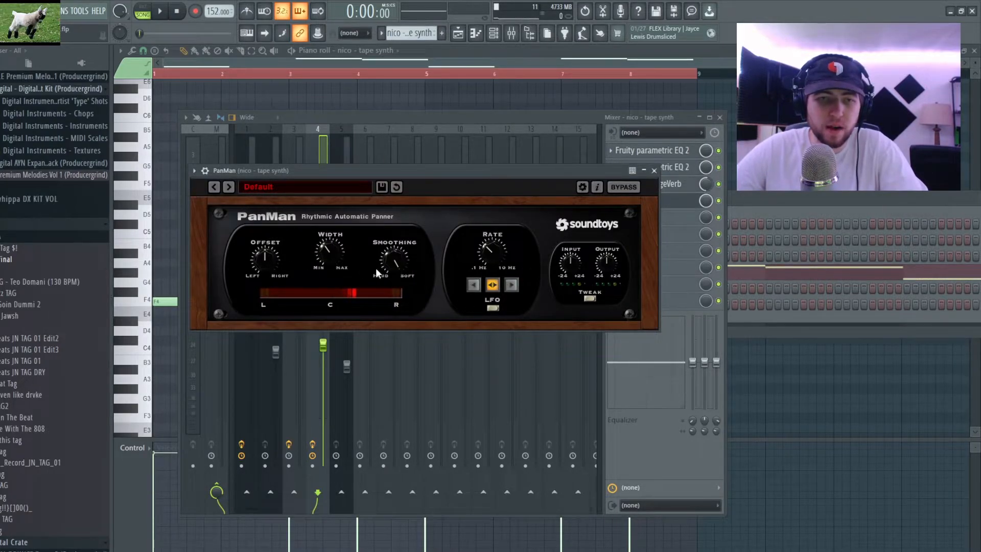
{"action": "left_click", "coordinate": [654, 170]}
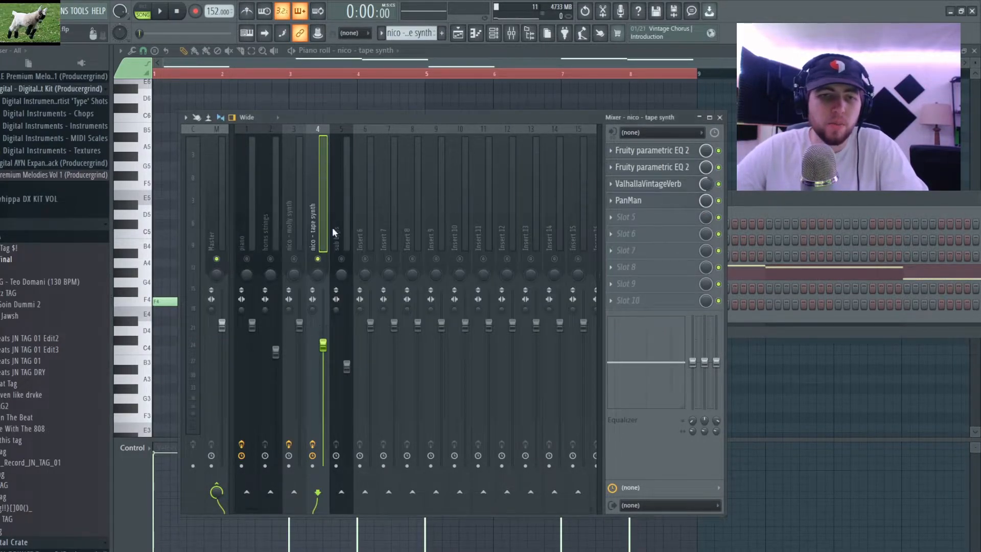
Step: Play the soloed nico - tape synth with its mixer effects bypassed, re-enable the effects and play it again for comparison
{"action": "right_click", "coordinate": [317, 259]}
{"action": "right_click", "coordinate": [318, 260]}
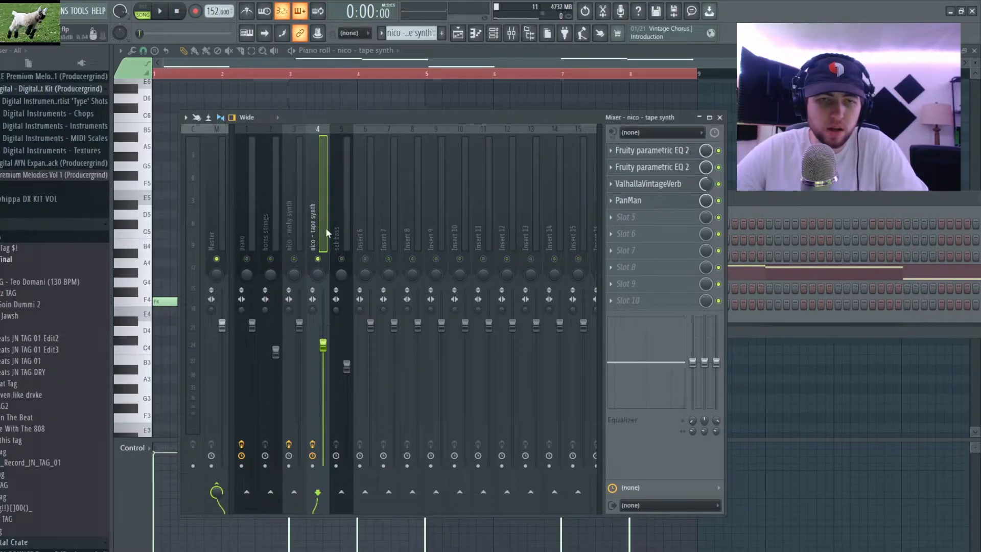
{"action": "left_click", "coordinate": [312, 443]}
{"action": "key", "text": "space"}
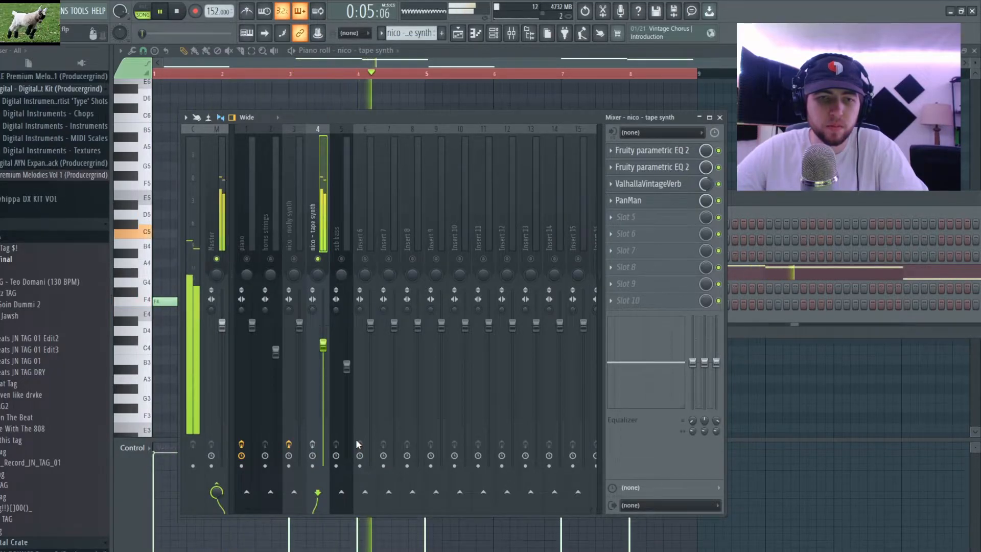
{"action": "key", "text": "space"}
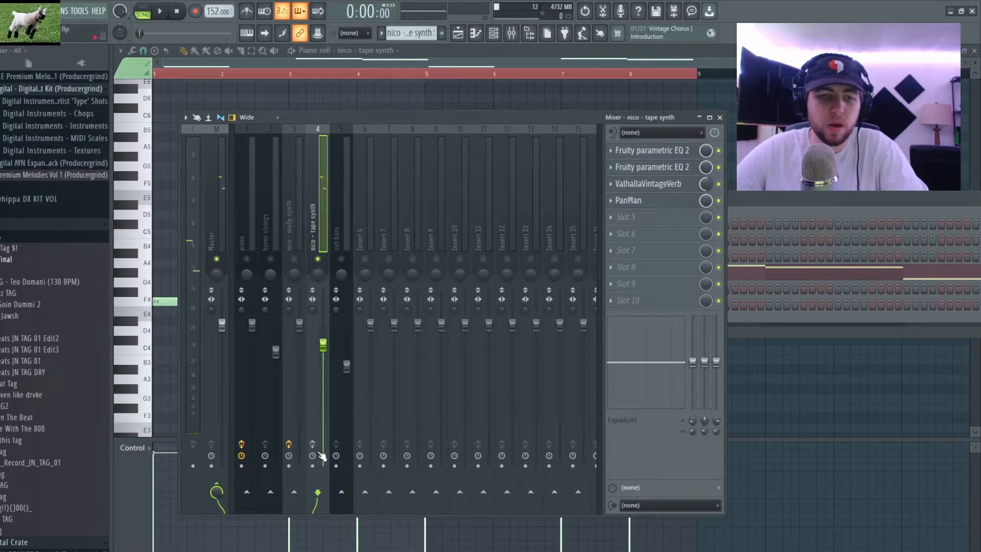
{"action": "left_click", "coordinate": [312, 444]}
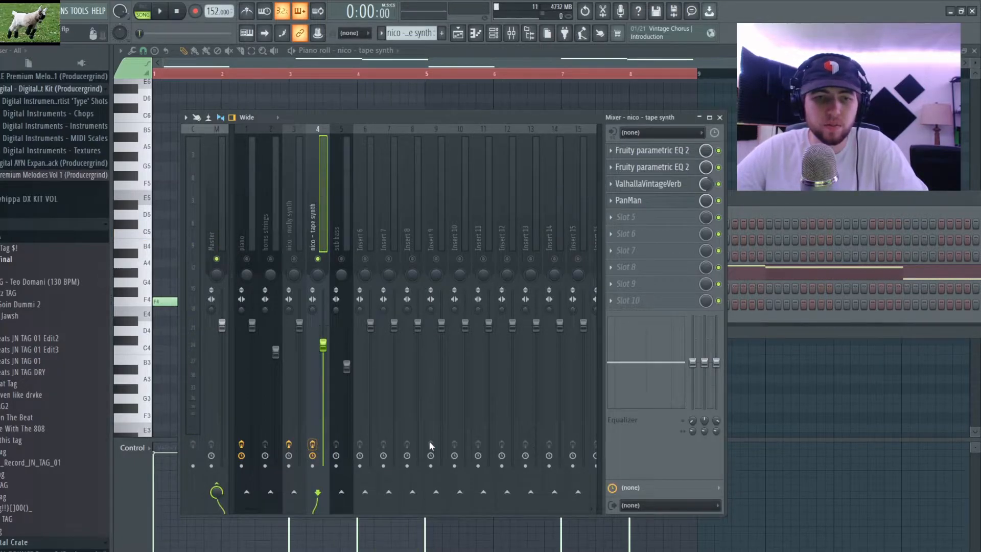
{"action": "key", "text": "space"}
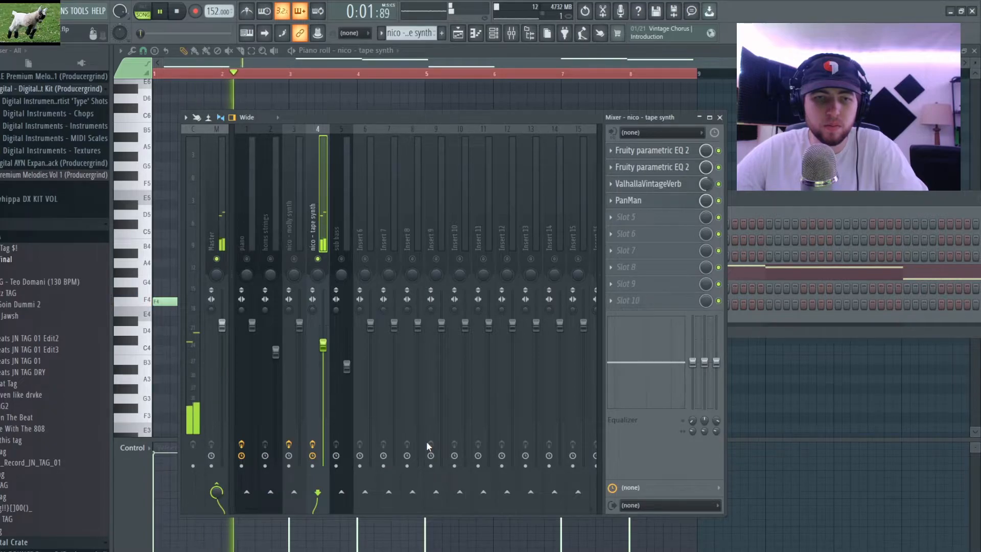
{"action": "key", "text": "space"}
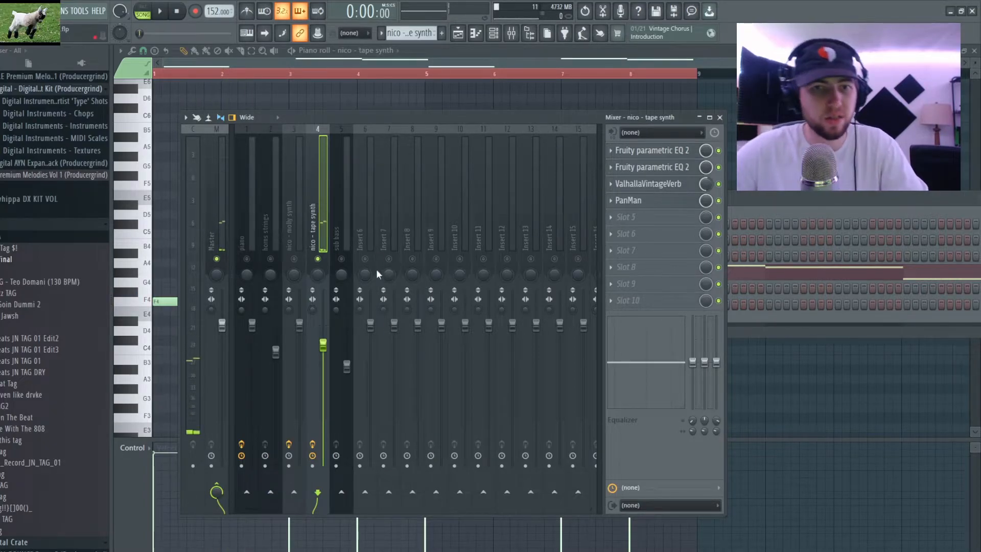
Step: Turn off soloing in the mixer, view the sub bass mixer track's effect slots, and return to the playlist
{"action": "right_click", "coordinate": [342, 259]}
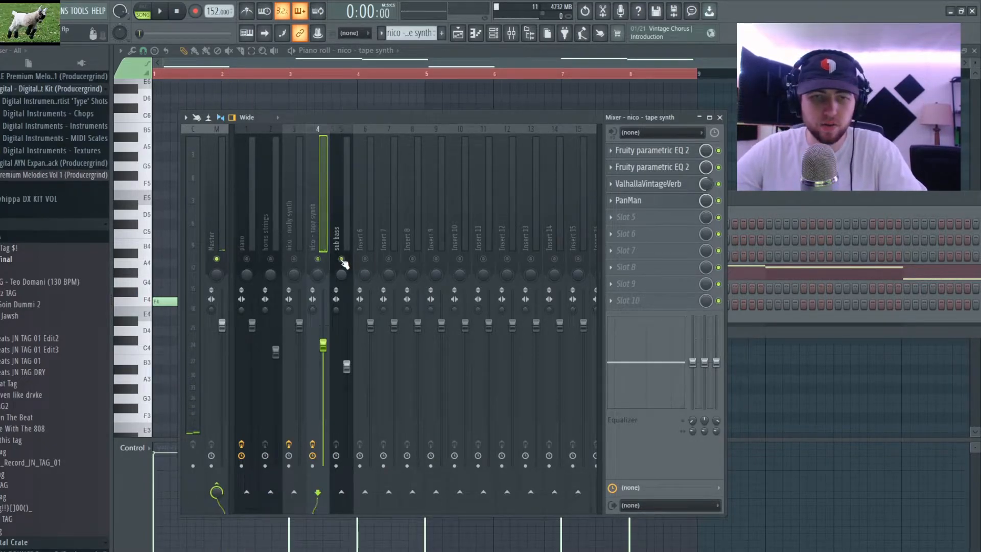
{"action": "right_click", "coordinate": [341, 259]}
{"action": "left_click", "coordinate": [339, 226]}
{"action": "key", "text": "Escape"}
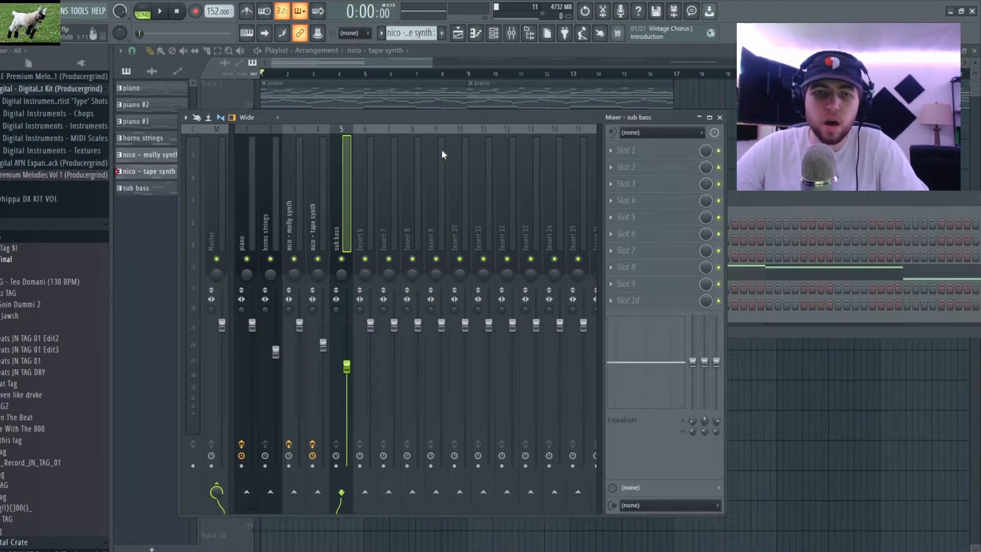
{"action": "key", "text": "Escape"}
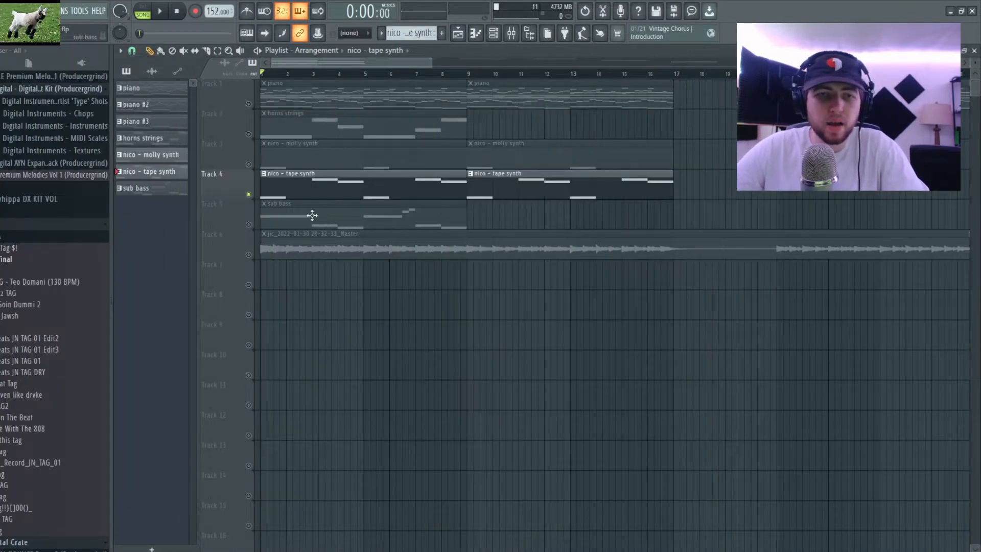
Step: Solo the sub bass playlist track, open its pattern in the piano roll, highlight the G4 and G#4 passing notes, and play it
{"action": "right_click", "coordinate": [248, 225]}
{"action": "double_click", "coordinate": [329, 216]}
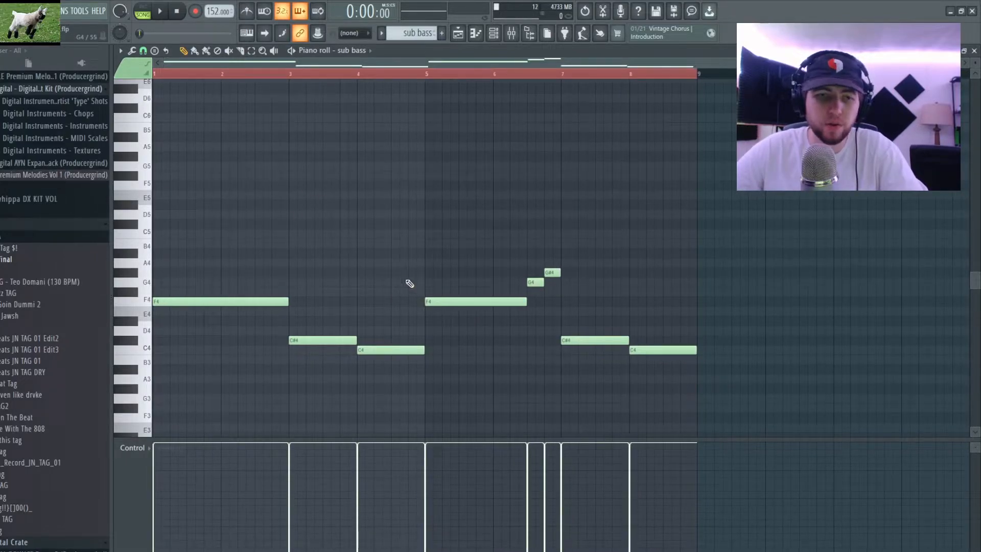
{"action": "left_click_drag", "start_coordinate": [526, 247], "coordinate": [573, 289]}
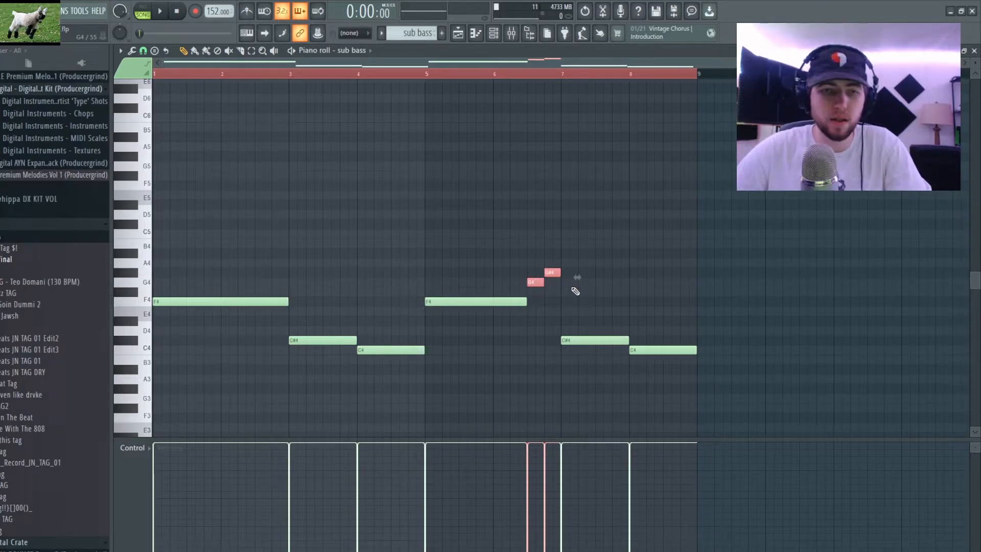
{"action": "left_click", "coordinate": [377, 161], "text": "ctrl"}
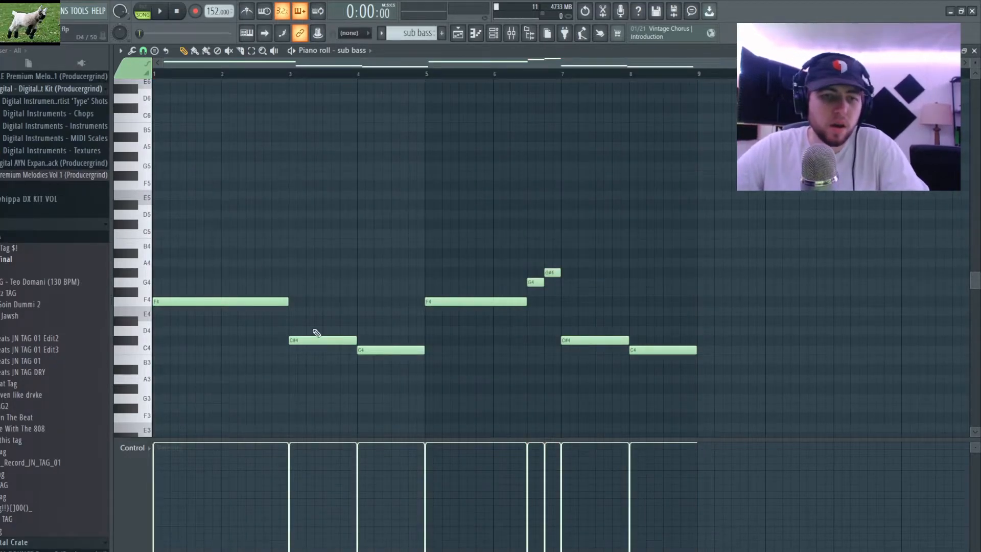
{"action": "key", "text": "space"}
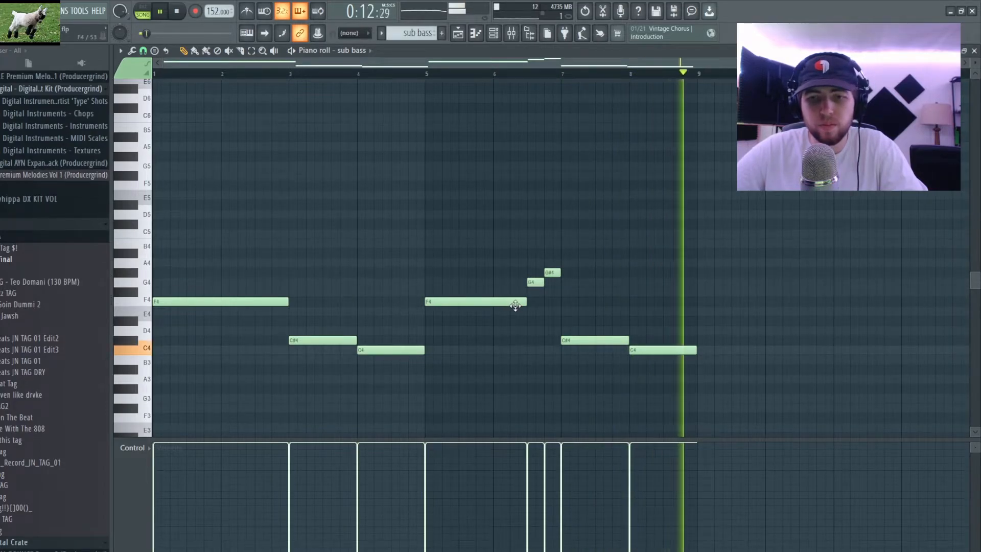
{"action": "key", "text": "space"}
Step: Set the piano roll's highlighted root note to F
{"action": "left_click", "coordinate": [121, 51]}
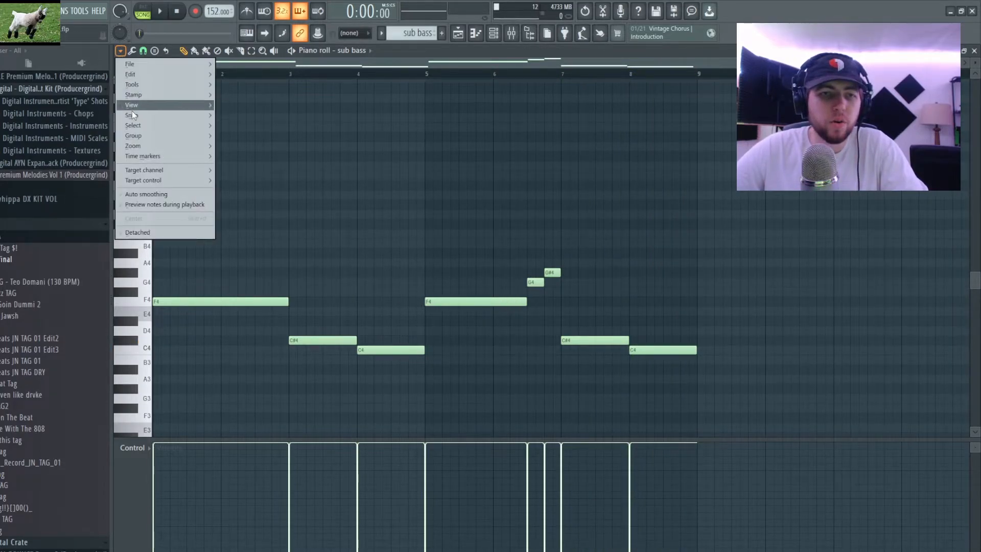
{"action": "mouse_move", "coordinate": [131, 105]}
{"action": "mouse_move", "coordinate": [250, 263]}
{"action": "left_click", "coordinate": [337, 169]}
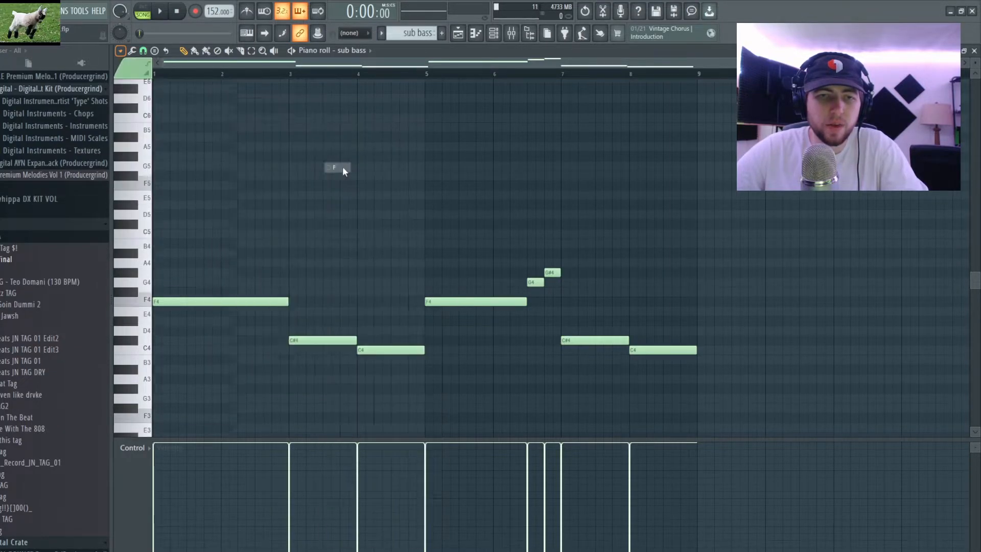
Step: Close the sub bass piano roll and turn off the Track 5 solo so all playlist tracks are active
{"action": "left_click", "coordinate": [974, 50]}
{"action": "key", "text": "F6"}
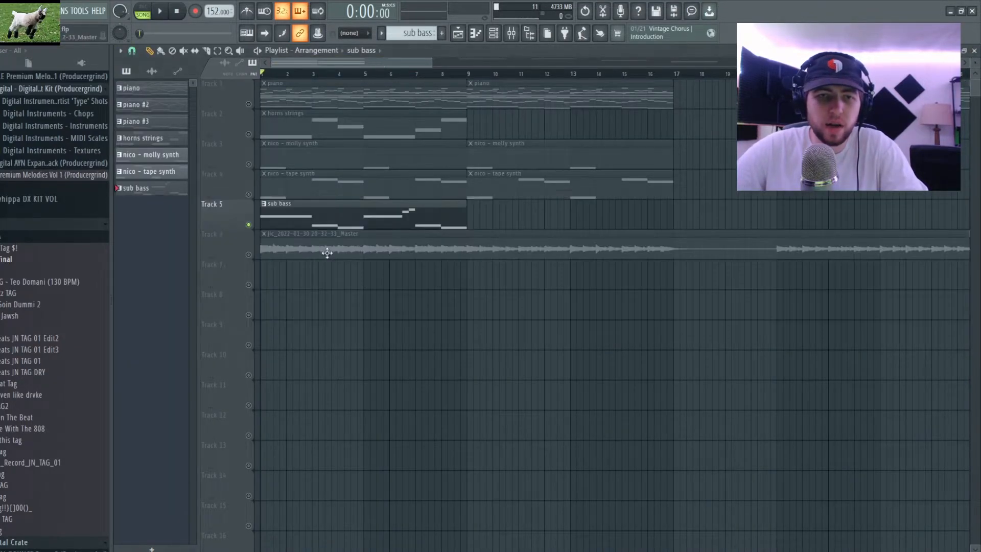
{"action": "right_click", "coordinate": [248, 224]}
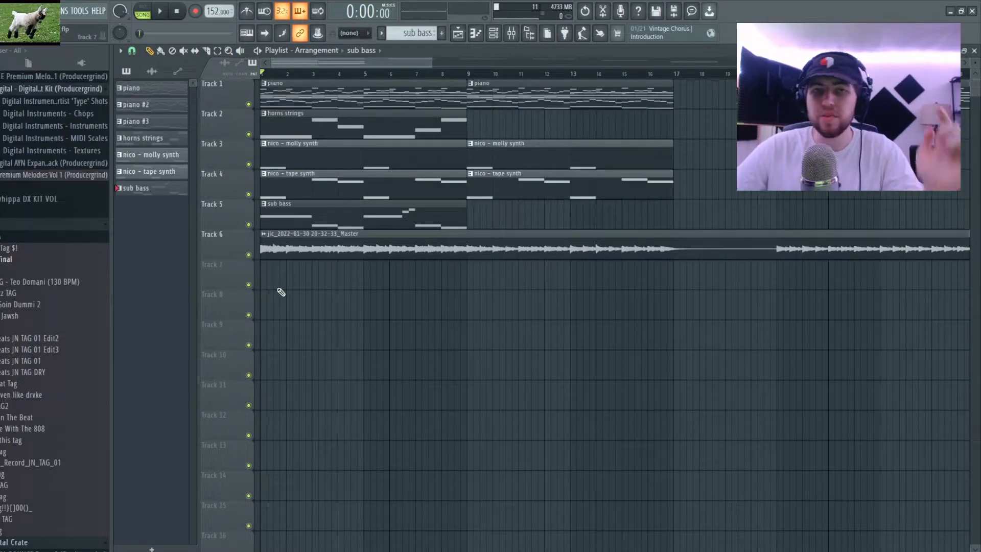
{"action": "right_click", "coordinate": [460, 241]}
{"action": "scroll", "coordinate": [423, 300], "scroll_direction": "down", "scroll_amount": 3}
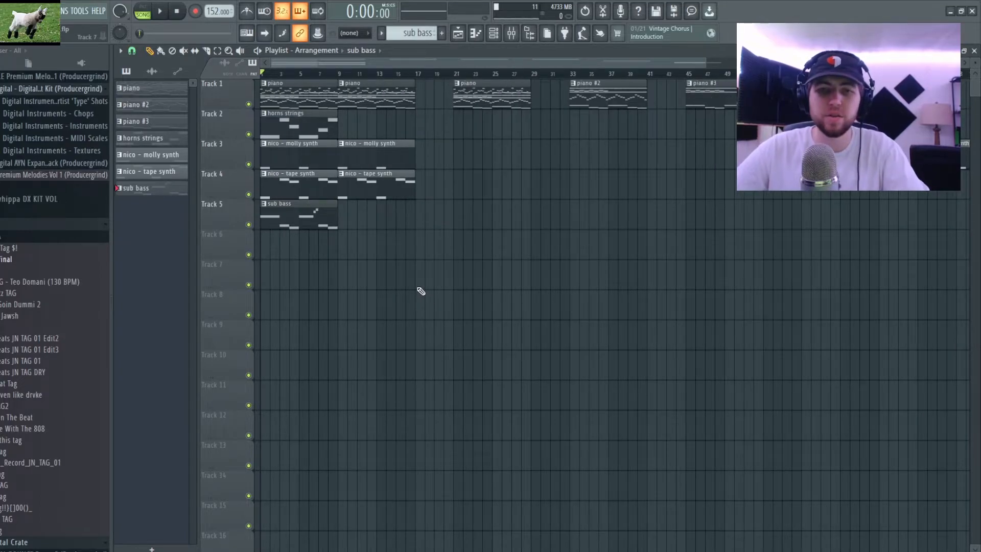
{"action": "scroll", "coordinate": [515, 198], "scroll_direction": "down", "scroll_amount": 3}
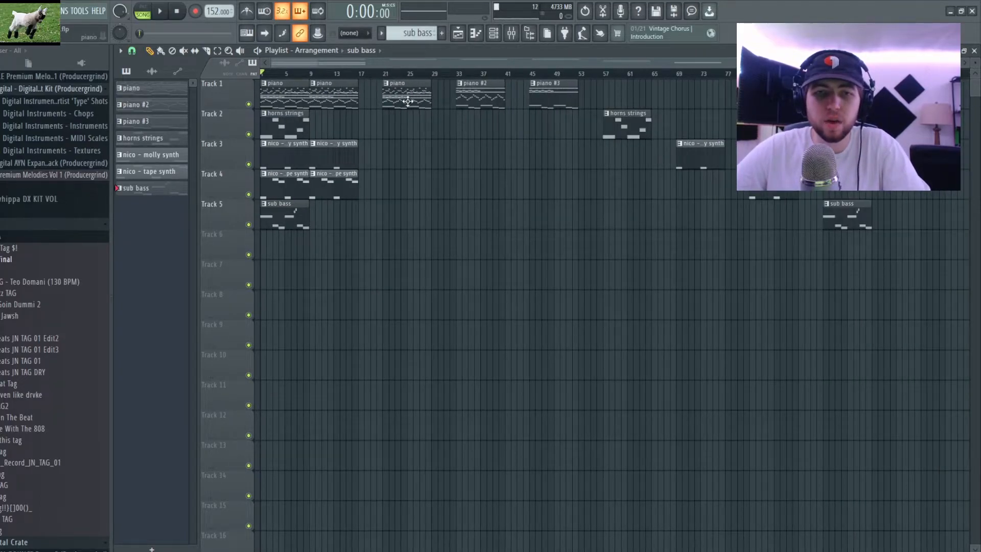
{"action": "right_click", "coordinate": [407, 98]}
{"action": "right_click", "coordinate": [475, 99]}
{"action": "right_click", "coordinate": [555, 100]}
{"action": "right_click", "coordinate": [623, 121]}
{"action": "right_click", "coordinate": [700, 150]}
{"action": "right_click", "coordinate": [817, 225]}
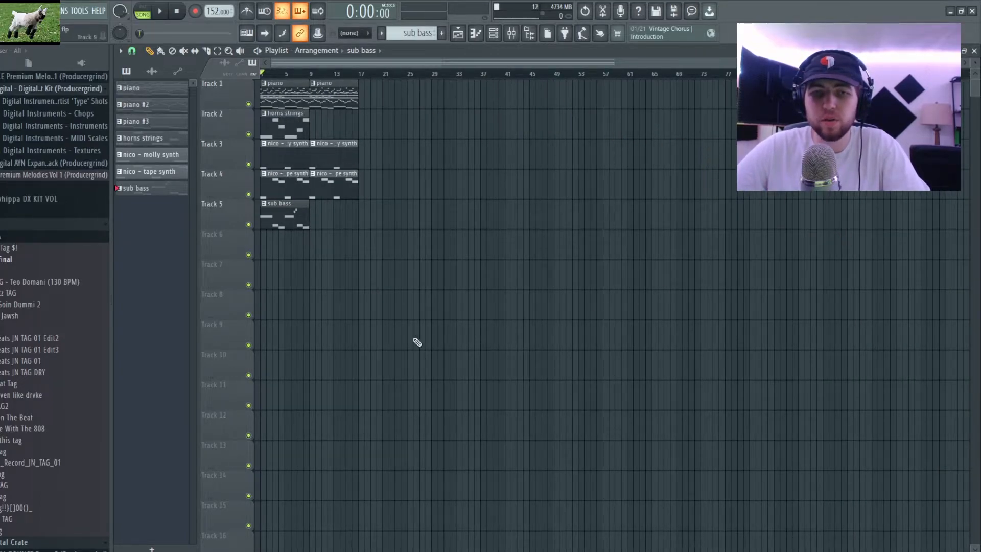
{"action": "scroll", "coordinate": [346, 340], "scroll_direction": "up", "scroll_amount": 5}
Step: Start Pattern 8 with perc10s (2) and hoes (9) samples from the drum kit folders and place their hits in the step grid
{"action": "scroll", "coordinate": [466, 60], "scroll_direction": "down", "scroll_amount": 4}
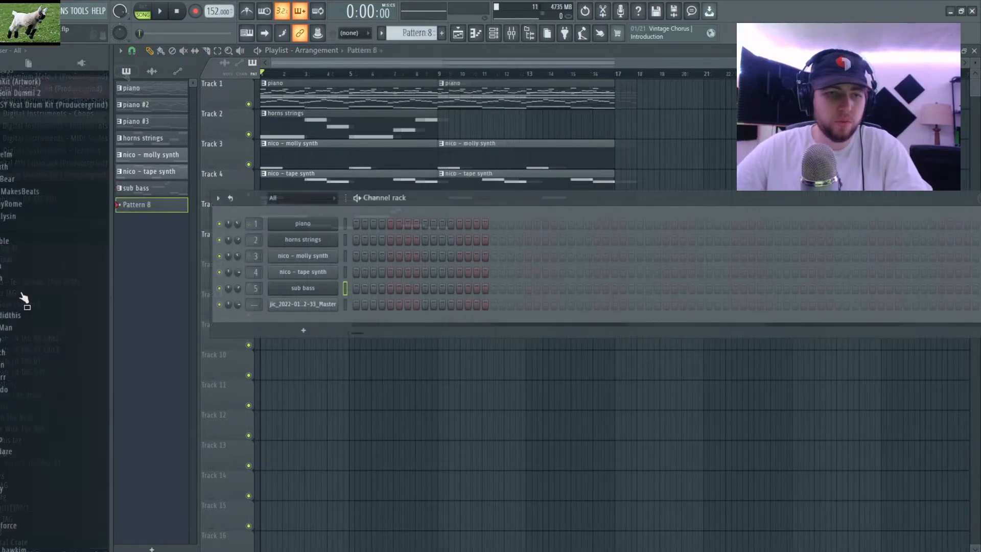
{"action": "scroll", "coordinate": [30, 288], "scroll_direction": "up", "scroll_amount": 5}
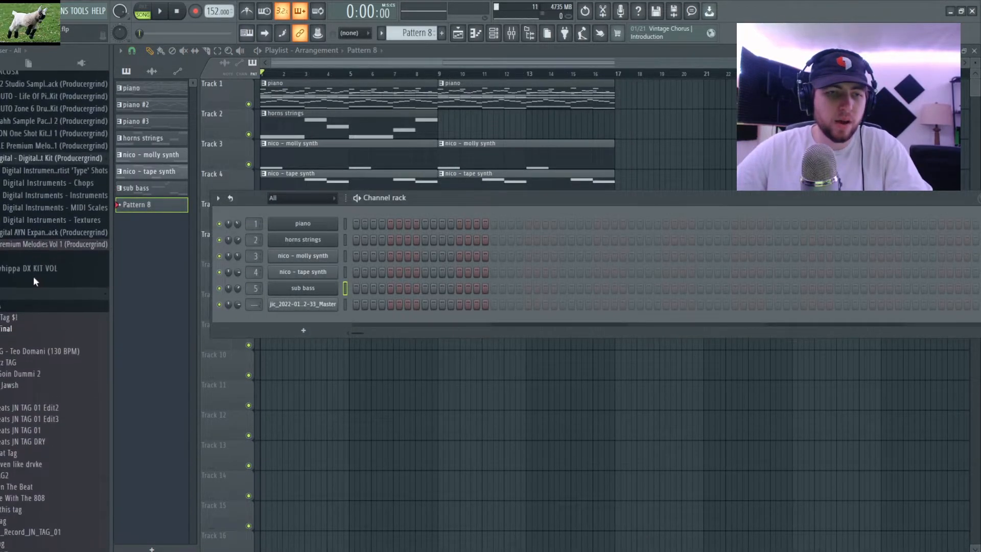
{"action": "left_click", "coordinate": [17, 331]}
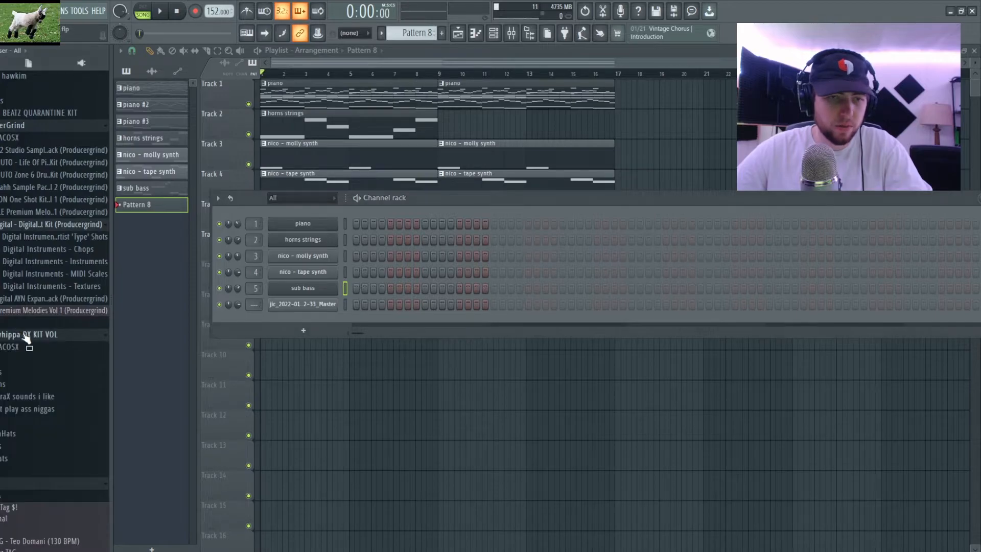
{"action": "left_click", "coordinate": [14, 239]}
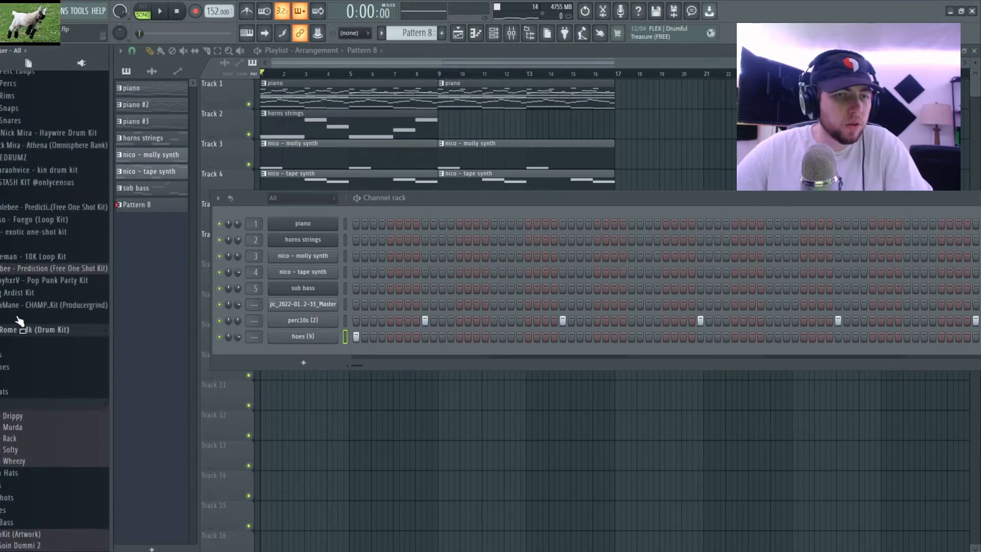
Step: Swap the two percussion samples for Clap - Luger and OH - Hard from the Rome - 4k (Drum Kit) folder
{"action": "scroll", "coordinate": [18, 327], "scroll_direction": "up", "scroll_amount": 4}
{"action": "scroll", "coordinate": [20, 358], "scroll_direction": "down", "scroll_amount": 5}
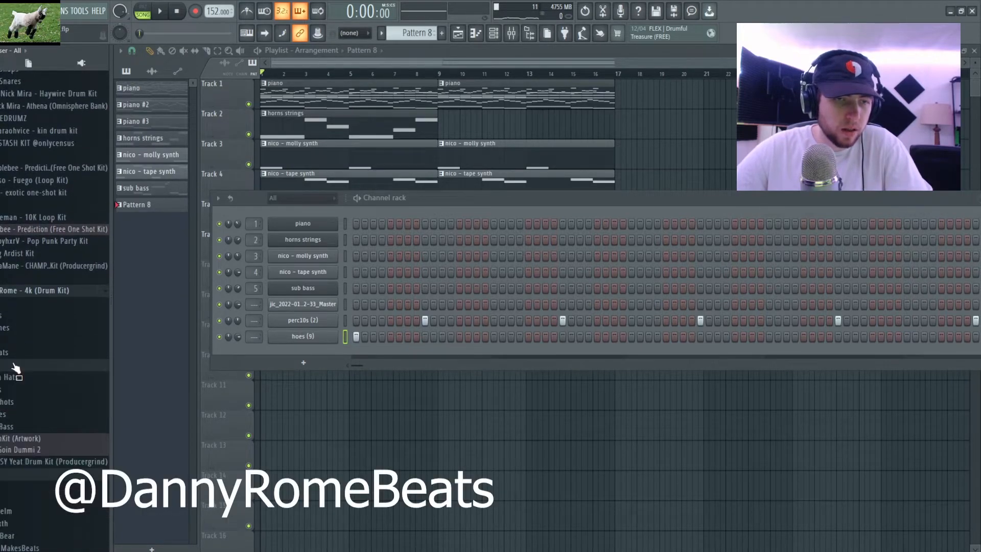
{"action": "left_click", "coordinate": [11, 422]}
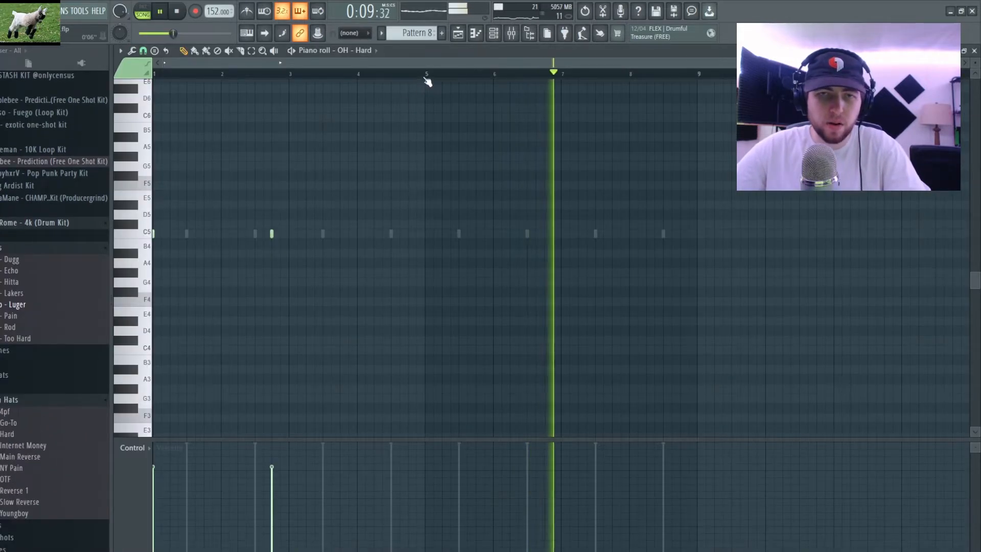
Step: Duplicate the OH - Hard notes of bars 1 to 4 into bars 5 to 8 and close the piano roll
{"action": "left_click_drag", "start_coordinate": [427, 76], "coordinate": [154, 77]}
{"action": "key", "text": "ctrl+b"}
{"action": "key", "text": "ctrl+d"}
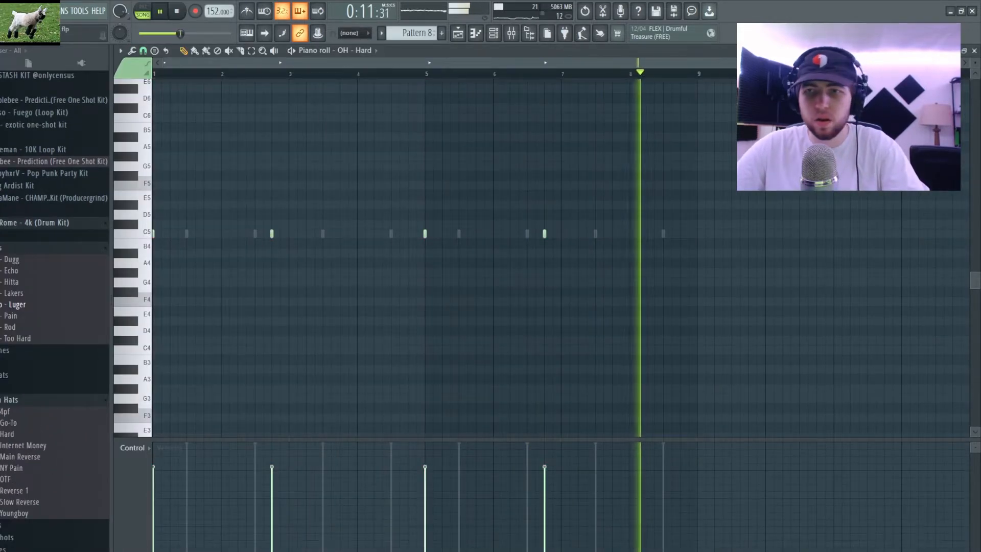
{"action": "key", "text": "F7"}
Step: Add the HH - Pyrex hi-hat sample as a new channel and fill each 2 steps
{"action": "left_click", "coordinate": [21, 249]}
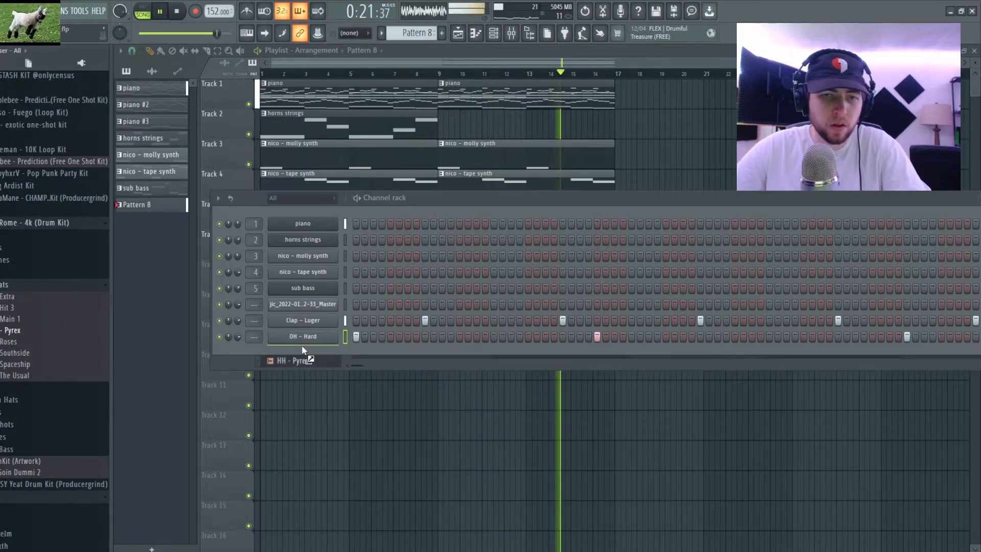
{"action": "right_click", "coordinate": [301, 349]}
{"action": "left_click", "coordinate": [460, 387]}
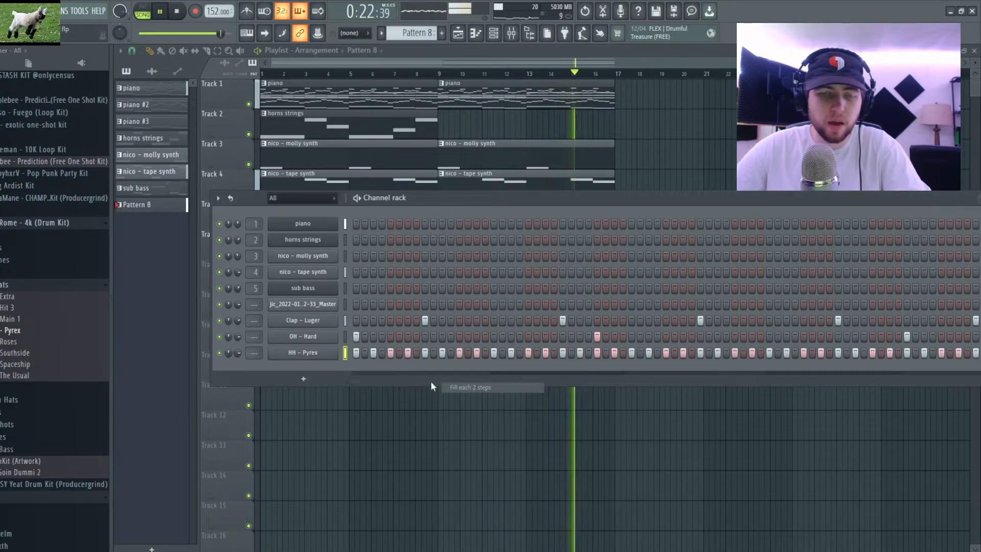
Step: Replace the hi-hat sample with HH - Southside, check its sampler settings, and close the window
{"action": "left_click_drag", "start_coordinate": [24, 353], "coordinate": [266, 355]}
{"action": "left_click", "coordinate": [305, 353]}
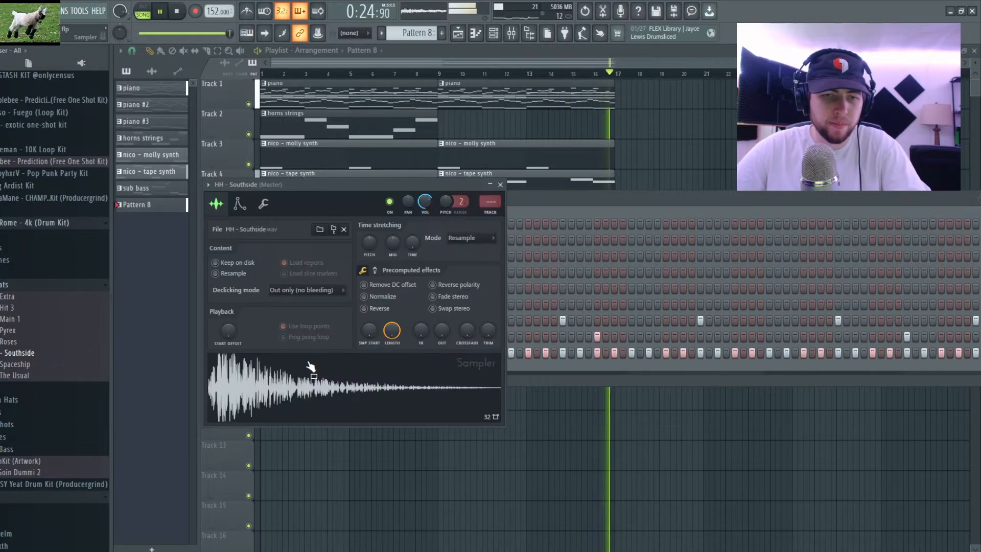
{"action": "left_click", "coordinate": [501, 185]}
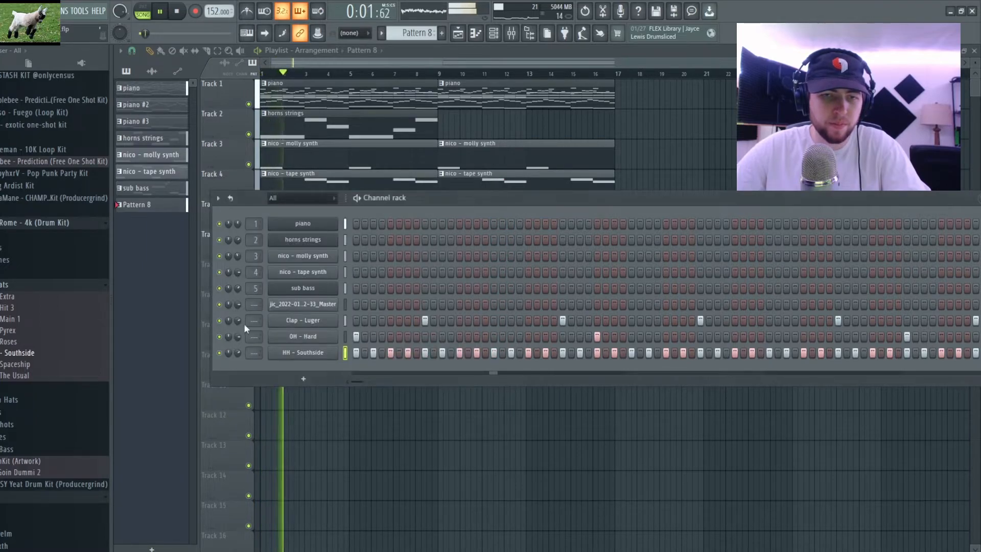
Step: Add the 808 - Boosted Spinz sample as a new channel, set it to cut itself, and close its settings
{"action": "left_click", "coordinate": [1, 284]}
{"action": "left_click", "coordinate": [7, 237]}
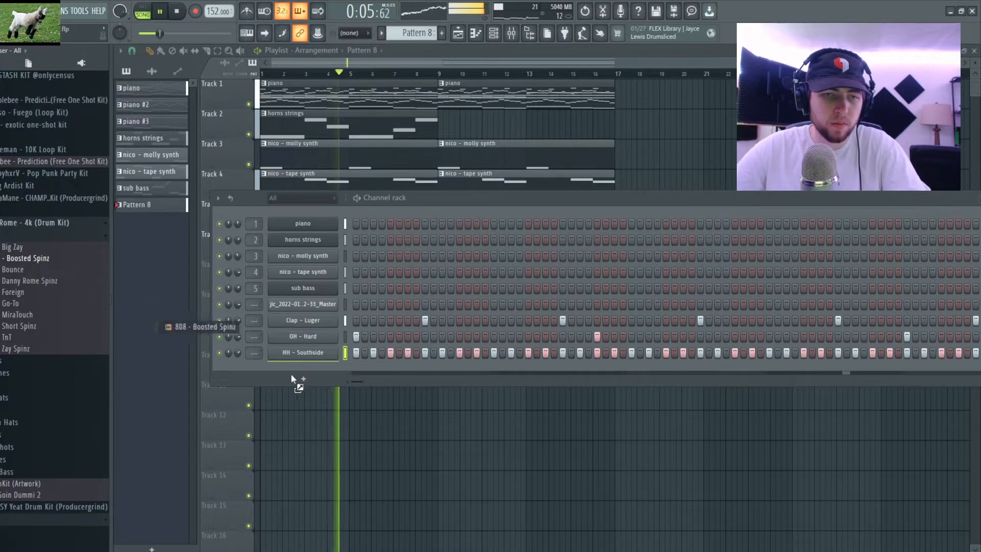
{"action": "left_click_drag", "start_coordinate": [292, 376], "coordinate": [293, 377]}
{"action": "left_click", "coordinate": [278, 219]}
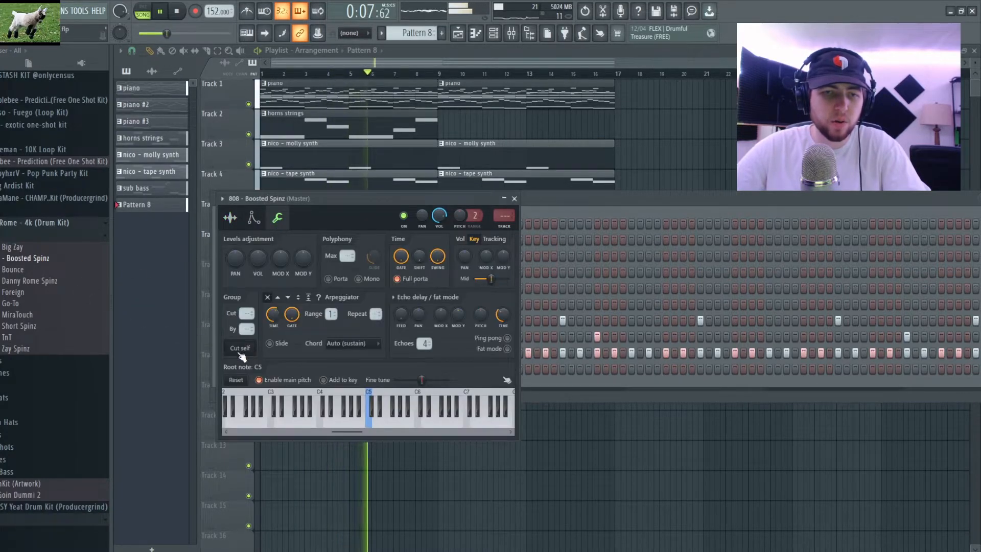
{"action": "left_click", "coordinate": [514, 199]}
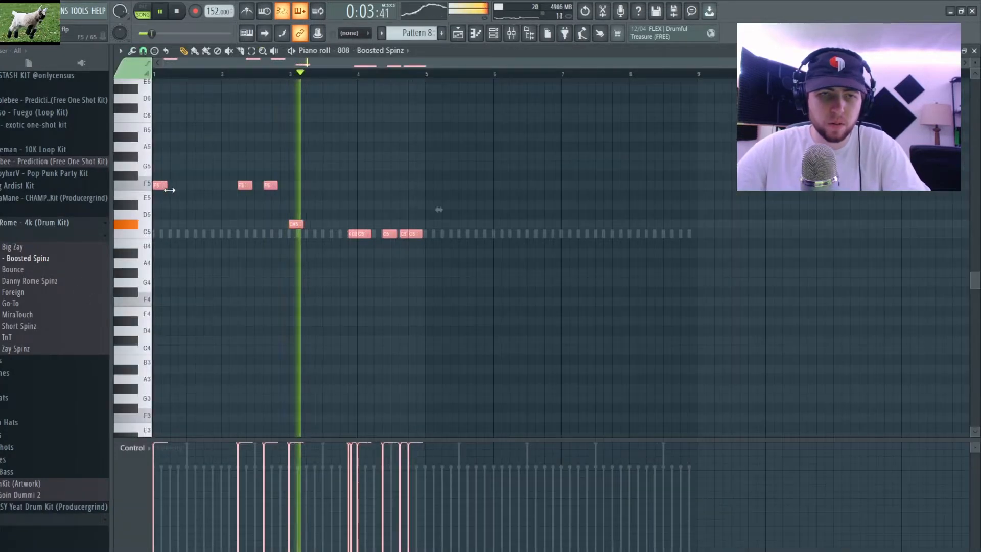
Step: Lengthen the 808 - Boosted Spinz notes slightly and repeat the four-bar F5, C#5 and C5 phrase in bars 5 to 8
{"action": "left_click_drag", "start_coordinate": [433, 212], "coordinate": [435, 212]}
{"action": "left_click", "coordinate": [309, 309], "text": "ctrl"}
{"action": "scroll", "coordinate": [644, 306], "scroll_direction": "up", "scroll_amount": 5}
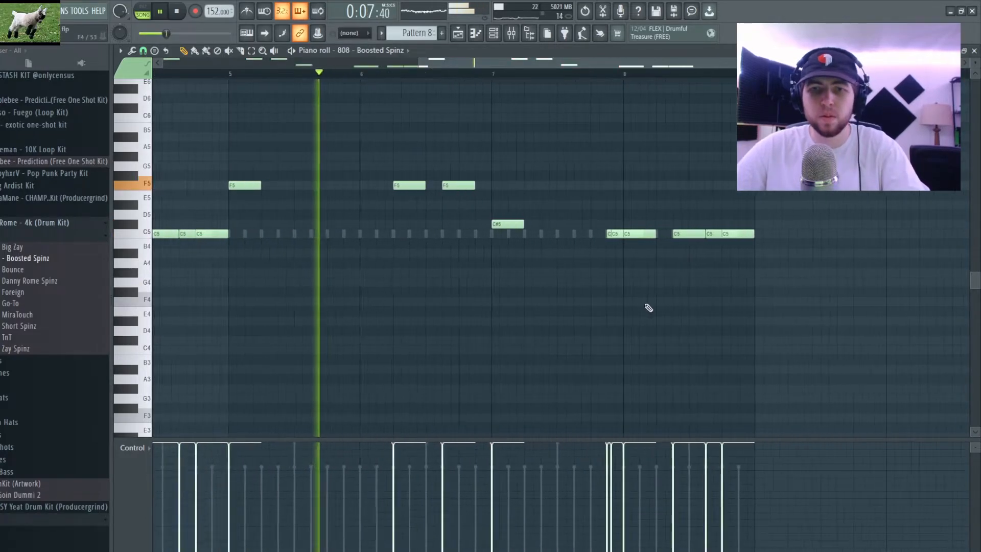
Step: Fill the gap in bar 8 with a C5 note and replace the last two notes with a C6 run ending on C5
{"action": "left_click", "coordinate": [671, 234]}
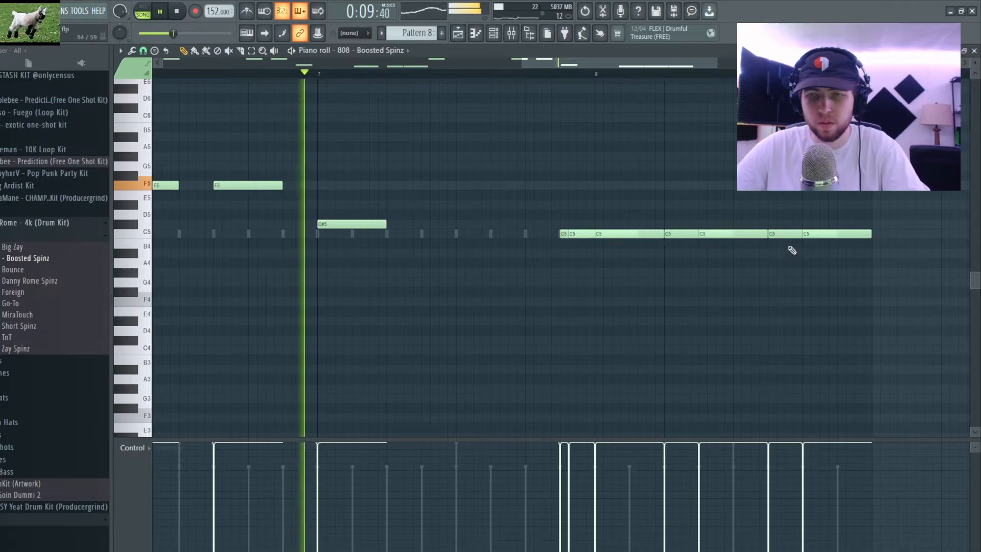
{"action": "left_click_drag", "start_coordinate": [790, 221], "coordinate": [835, 257]}
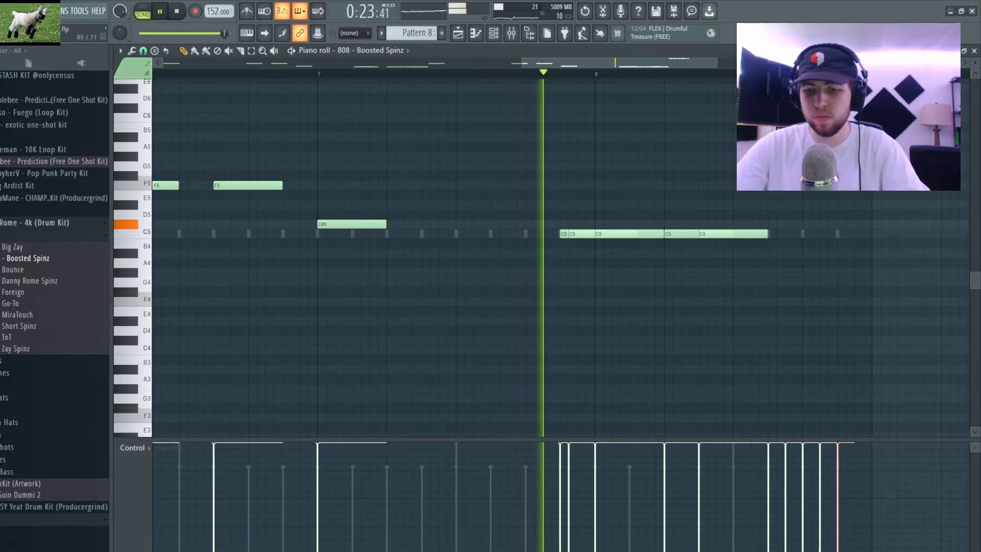
{"action": "key", "text": "ctrl+Down"}
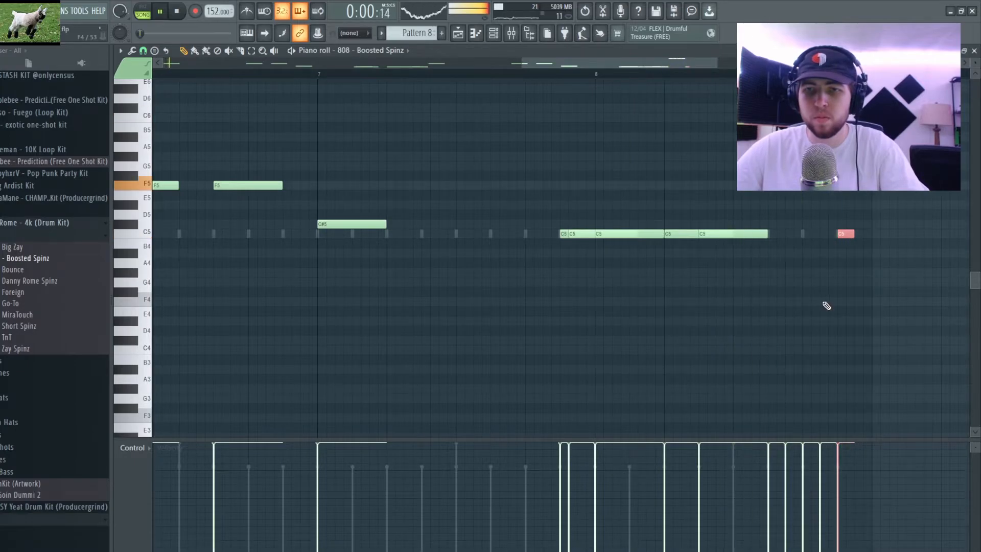
Step: Turn the C6 notes near the end of bar 8 into a faster roll with falling velocities, play the pattern, and close the piano roll
{"action": "scroll", "coordinate": [828, 306], "scroll_direction": "up", "scroll_amount": 3, "text": "ctrl"}
{"action": "scroll", "coordinate": [763, 274], "scroll_direction": "up", "scroll_amount": 2}
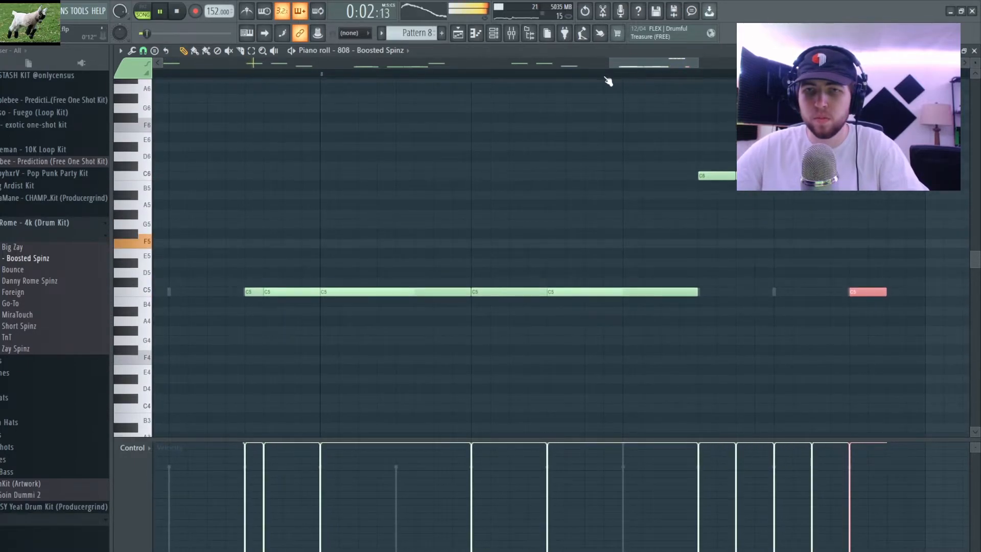
{"action": "key", "text": "space"}
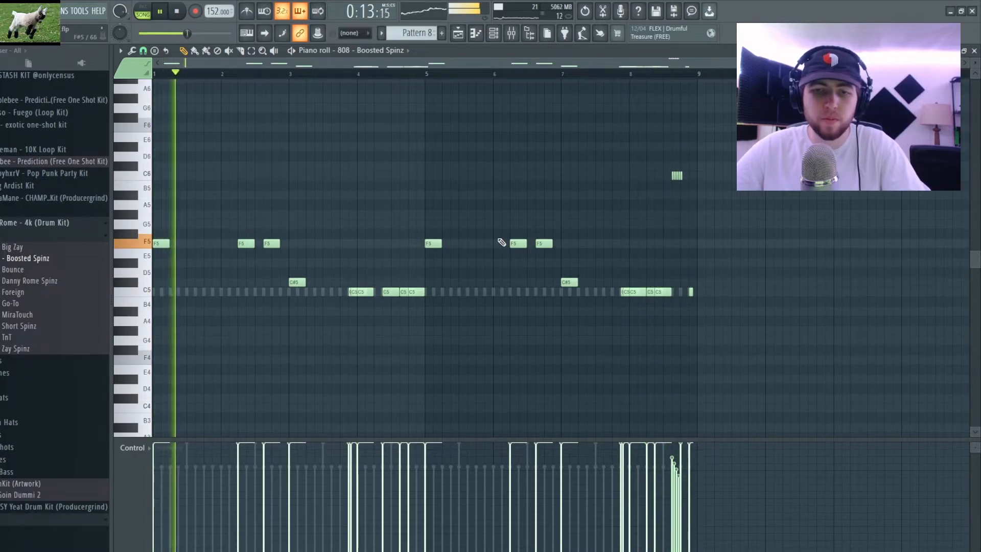
{"action": "left_click", "coordinate": [975, 51]}
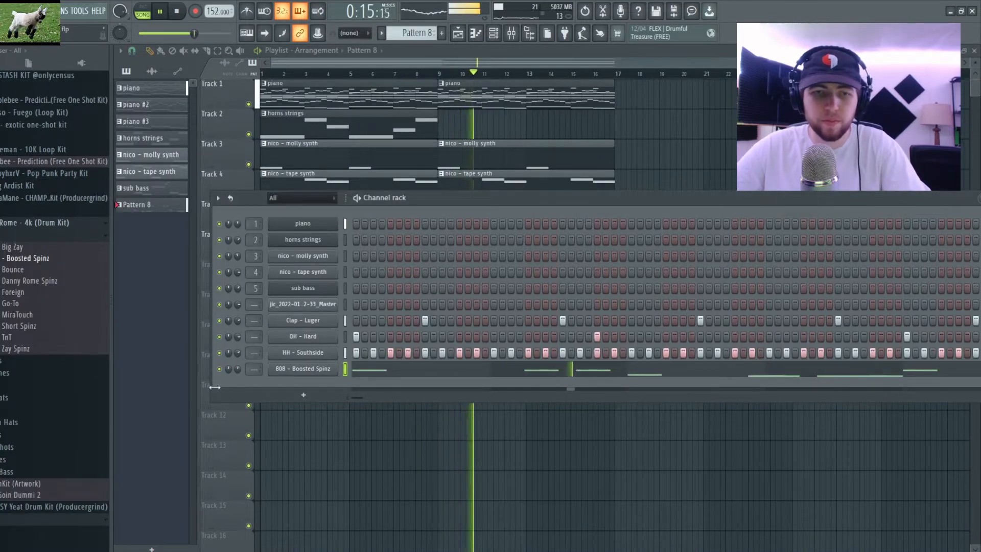
Step: Add rolls to HH - Southside in bars 1 and 2, including three A4 hits and a run rising from C5 to G5 with falling velocities
{"action": "left_click", "coordinate": [12, 239]}
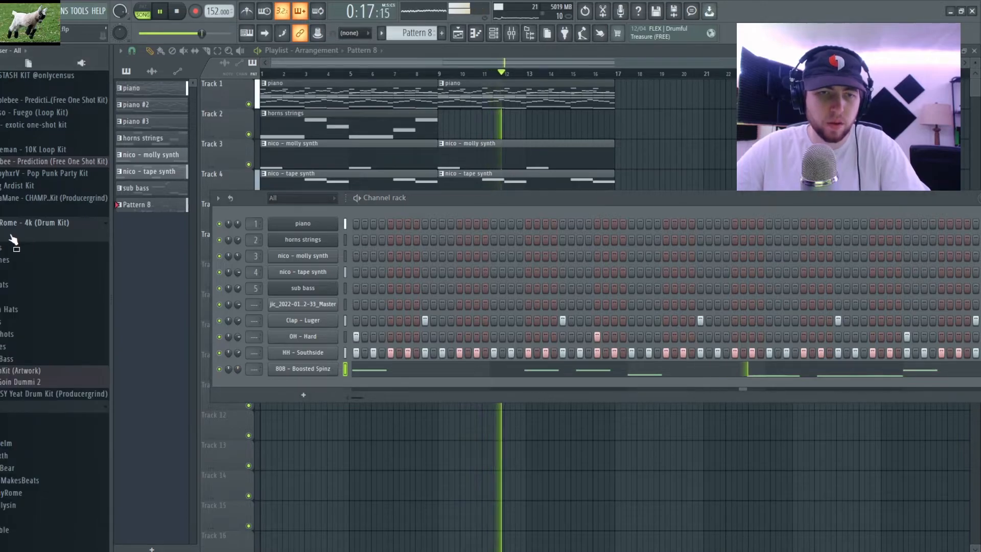
{"action": "right_click", "coordinate": [314, 353]}
{"action": "left_click", "coordinate": [384, 350]}
{"action": "scroll", "coordinate": [289, 77], "scroll_direction": "up", "scroll_amount": 3}
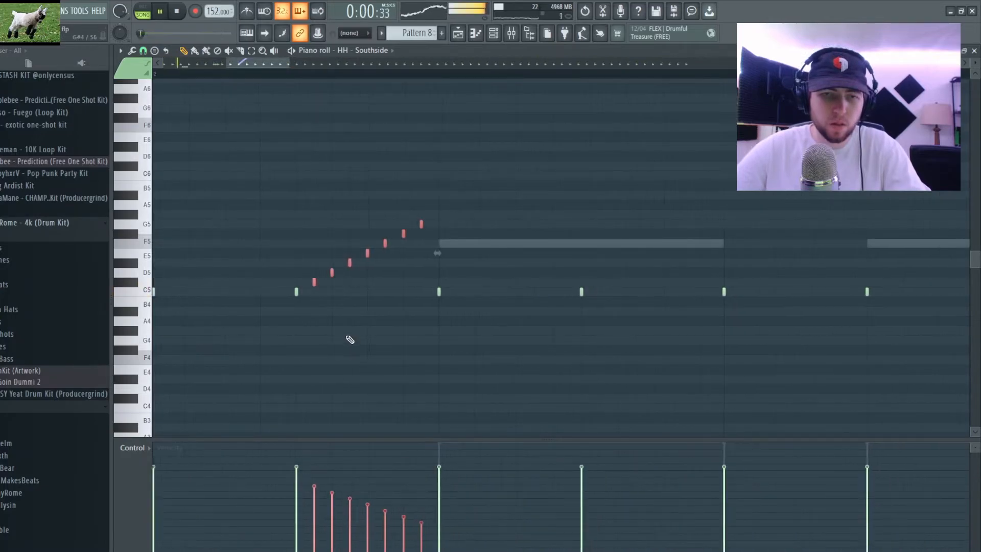
{"action": "scroll", "coordinate": [350, 339], "scroll_direction": "down", "scroll_amount": 3}
{"action": "scroll", "coordinate": [344, 342], "scroll_direction": "up", "scroll_amount": 2}
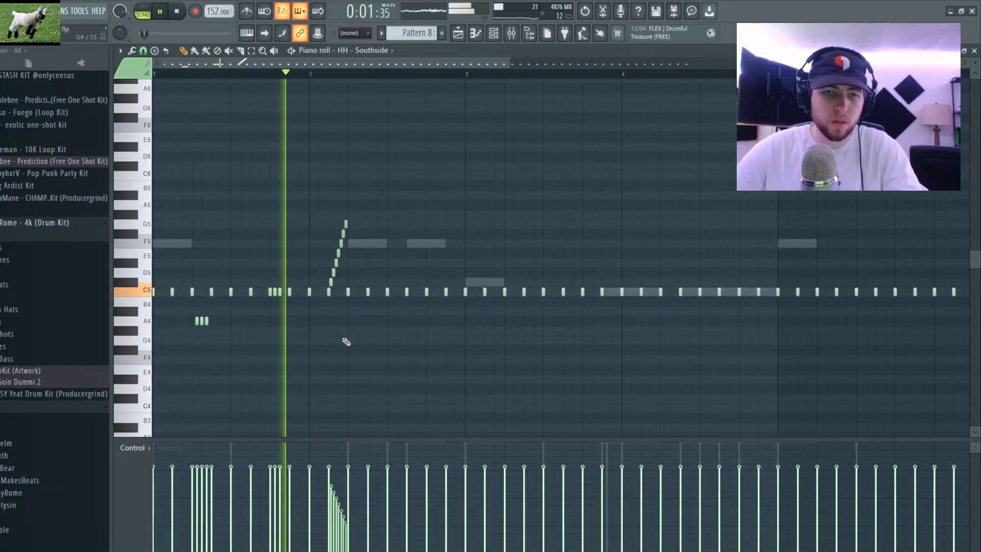
{"action": "scroll", "coordinate": [394, 363], "scroll_direction": "up", "scroll_amount": 3}
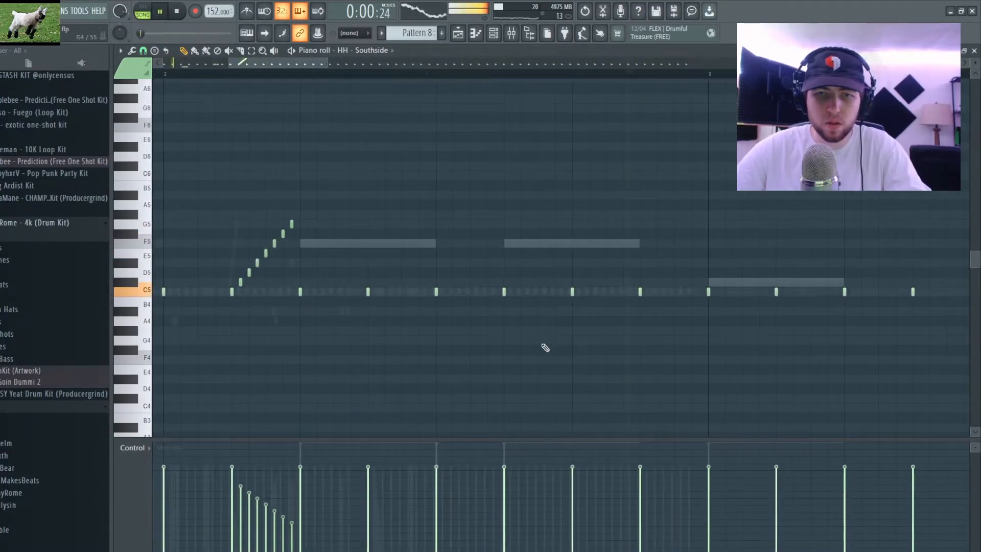
Step: Finish the hi-hat rolls in bars 2 to 4, replace bars 5 to 8 with a repeat of that four-bar pattern, and close the piano roll
{"action": "scroll", "coordinate": [541, 352], "scroll_direction": "down", "scroll_amount": 4}
{"action": "left_click_drag", "start_coordinate": [430, 285], "coordinate": [791, 318]}
{"action": "key", "text": "Delete"}
{"action": "key", "text": "ctrl+a"}
{"action": "key", "text": "ctrl+b"}
{"action": "key", "text": "ctrl+d"}
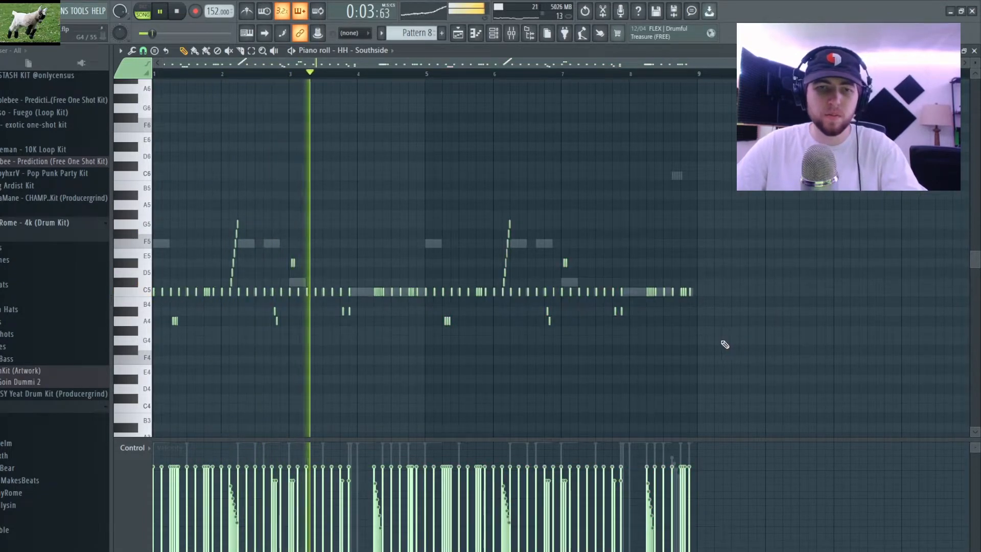
{"action": "scroll", "coordinate": [307, 328], "scroll_direction": "up", "scroll_amount": 3}
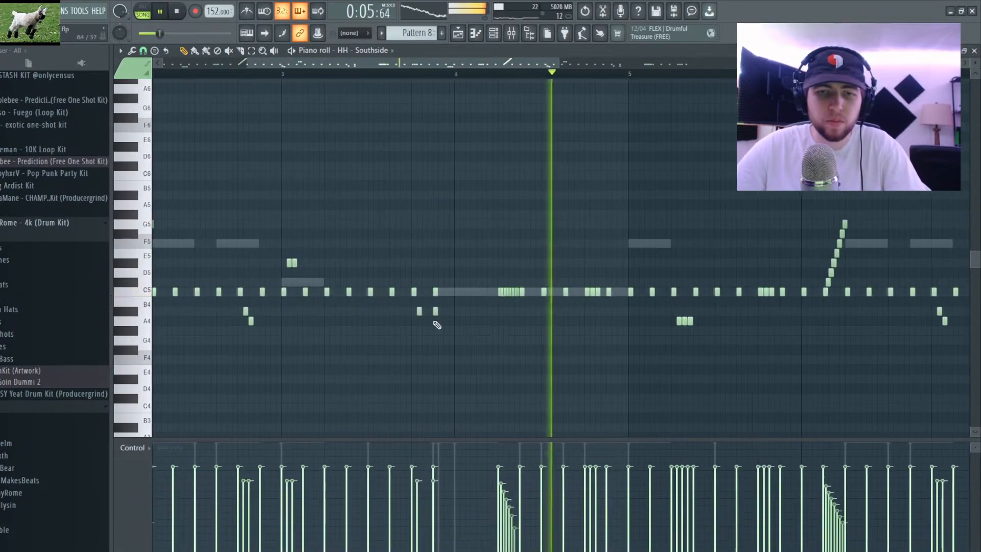
{"action": "key", "text": "F7"}
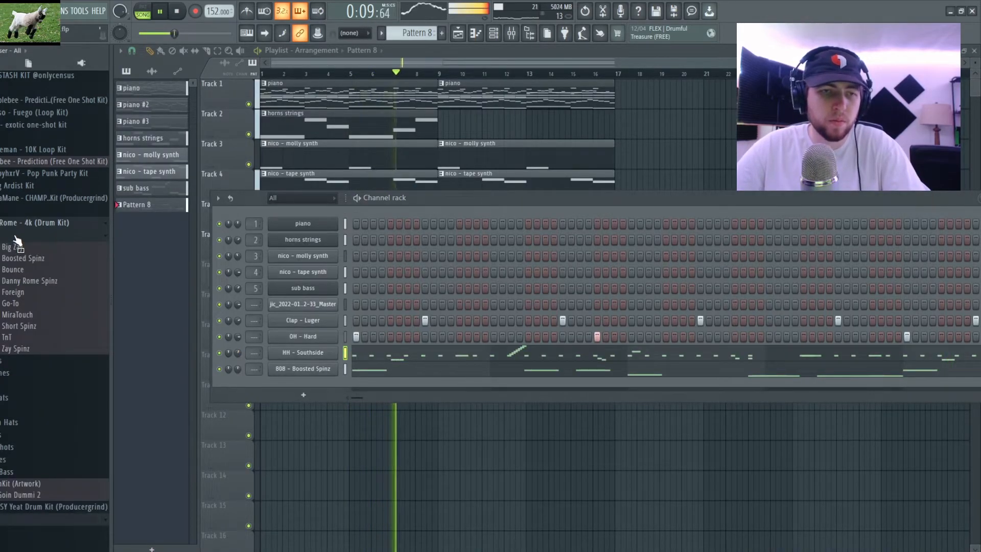
Step: Add Snare - Choppa with a few sparse hits and Kick - Rack as new channels below the 808
{"action": "left_click", "coordinate": [10, 349]}
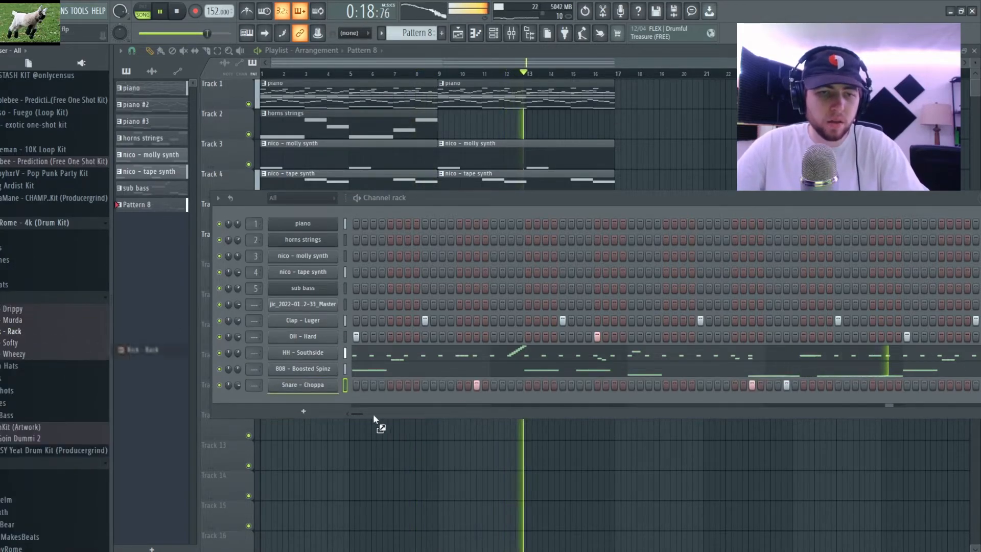
{"action": "left_click_drag", "start_coordinate": [404, 413], "coordinate": [296, 398]}
Step: Copy the notes of 808 - Boosted Spinz into the Kick - Rack channel
{"action": "right_click", "coordinate": [300, 368]}
{"action": "left_click", "coordinate": [473, 381]}
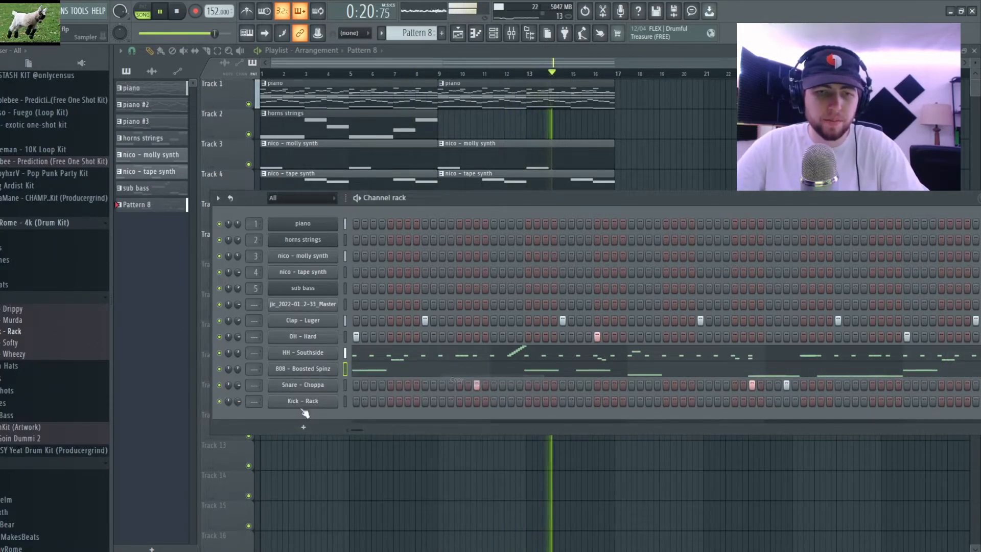
{"action": "right_click", "coordinate": [306, 402]}
{"action": "left_click", "coordinate": [474, 423]}
Step: Put all Kick - Rack notes on C5, thin the roll near the end of bar 8 to a single hit, and close the piano roll
{"action": "right_click", "coordinate": [327, 401]}
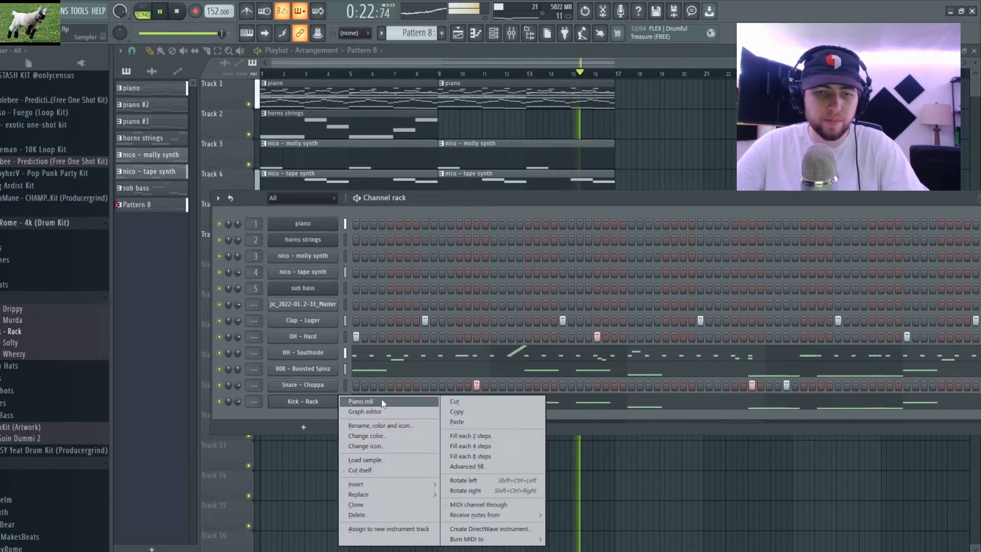
{"action": "left_click", "coordinate": [381, 401]}
{"action": "scroll", "coordinate": [690, 352], "scroll_direction": "down", "scroll_amount": 2}
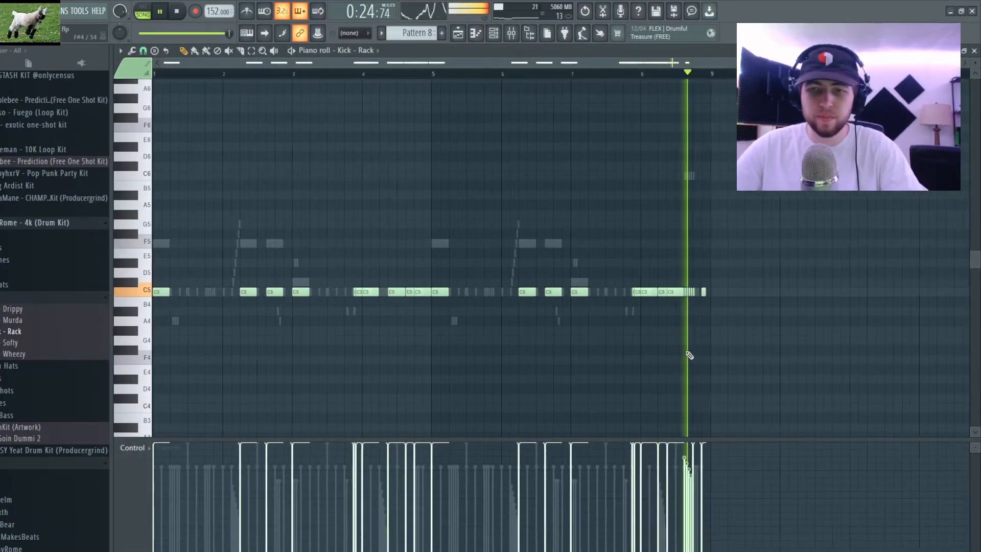
{"action": "scroll", "coordinate": [697, 356], "scroll_direction": "up", "scroll_amount": 7}
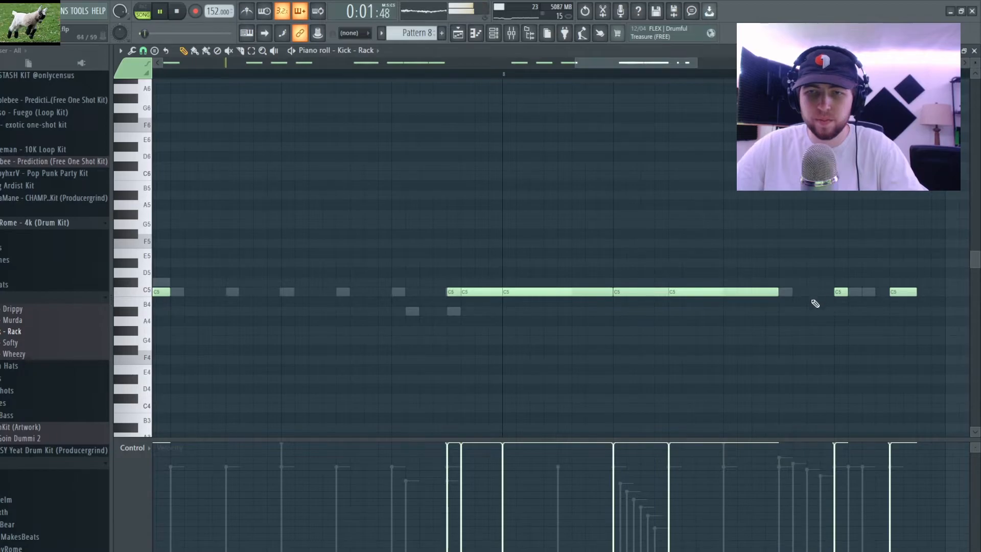
{"action": "scroll", "coordinate": [409, 342], "scroll_direction": "down", "scroll_amount": 4}
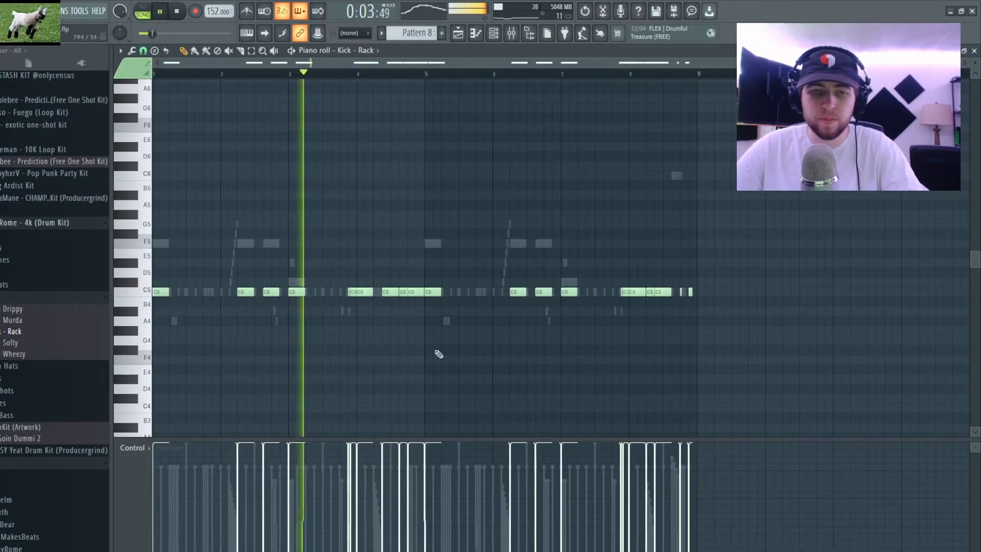
{"action": "key", "text": "F7"}
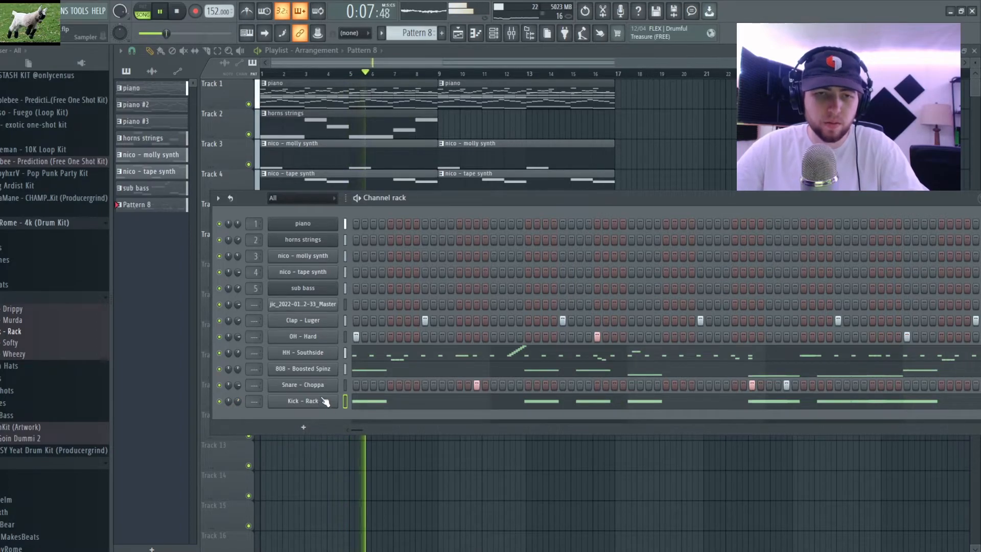
Step: Shorten all Kick - Rack notes to brief hits and delete the tight double hits just before bars 4 and 8
{"action": "left_click", "coordinate": [385, 401]}
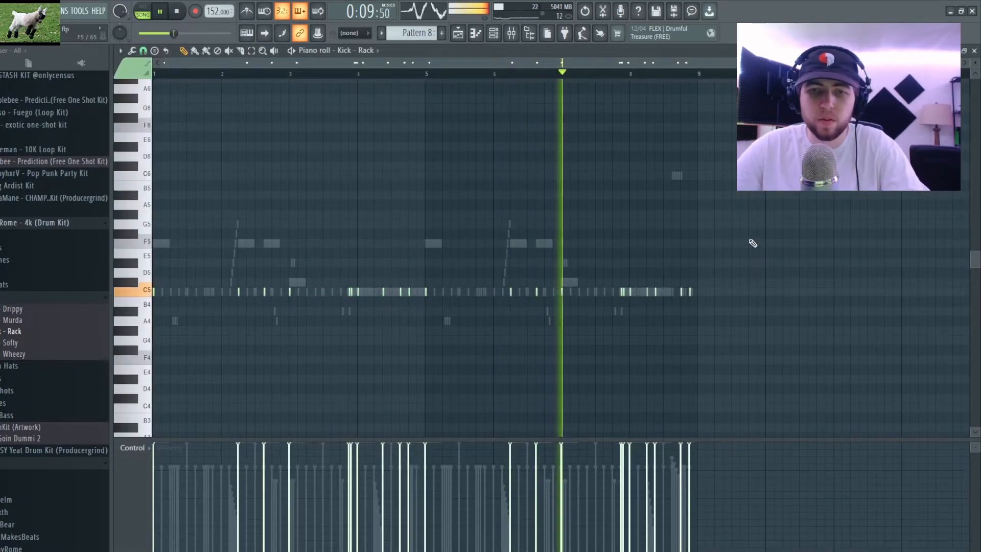
{"action": "scroll", "coordinate": [530, 310], "scroll_direction": "up", "scroll_amount": 5}
{"action": "right_click", "coordinate": [557, 292]}
{"action": "right_click", "coordinate": [550, 292]}
{"action": "scroll", "coordinate": [278, 338], "scroll_direction": "down", "scroll_amount": 5}
{"action": "scroll", "coordinate": [327, 331], "scroll_direction": "up", "scroll_amount": 4}
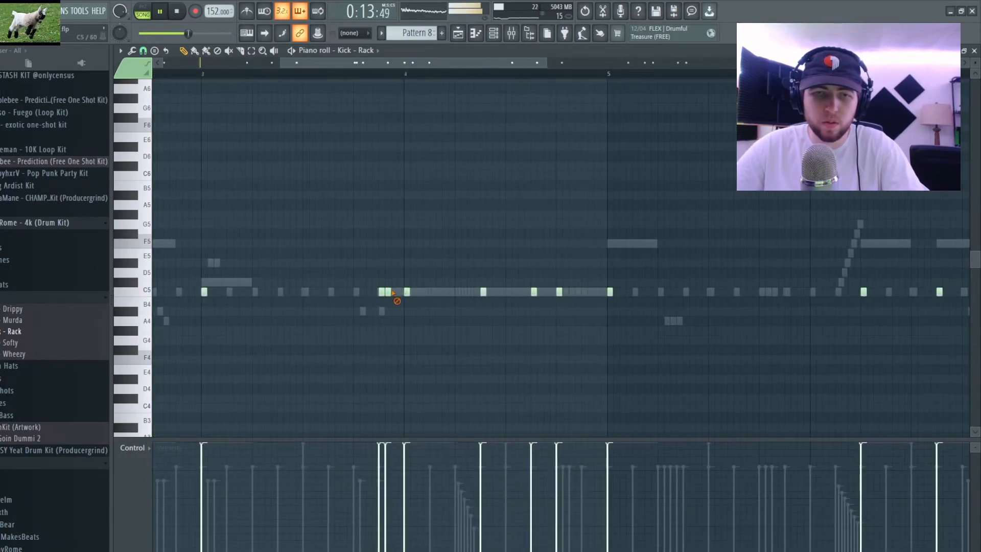
{"action": "right_click", "coordinate": [388, 292]}
{"action": "right_click", "coordinate": [382, 291]}
{"action": "scroll", "coordinate": [477, 333], "scroll_direction": "down", "scroll_amount": 5}
{"action": "key", "text": "F7"}
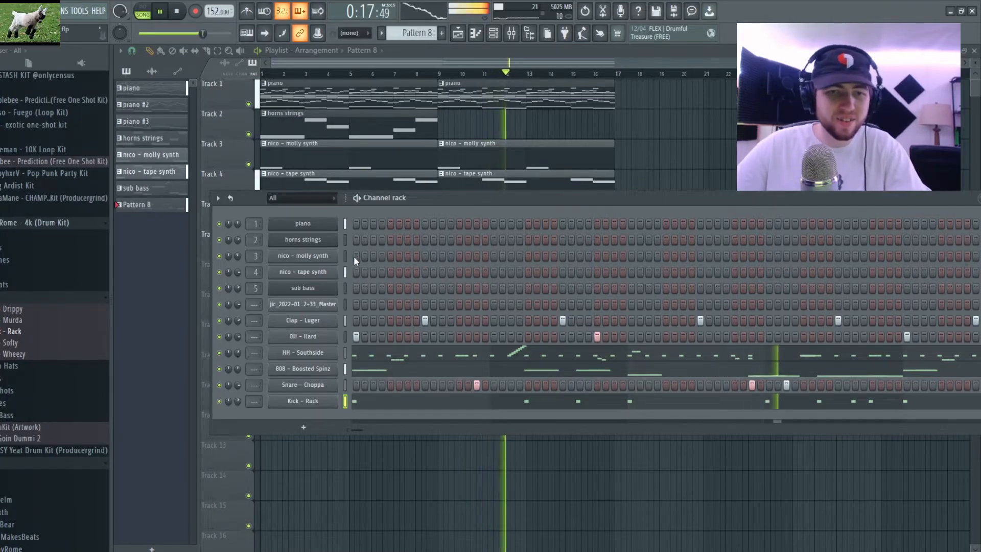
Step: Route the unassigned channels from the master audio clip to Kick - Rack to their own mixer tracks 6 to 12
{"action": "key", "text": "F9"}
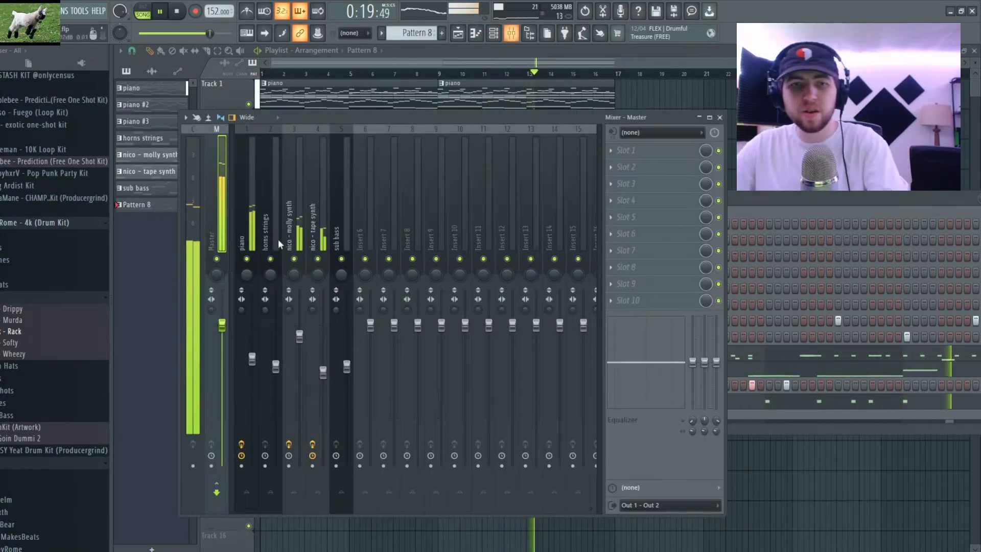
{"action": "left_click", "coordinate": [252, 234]}
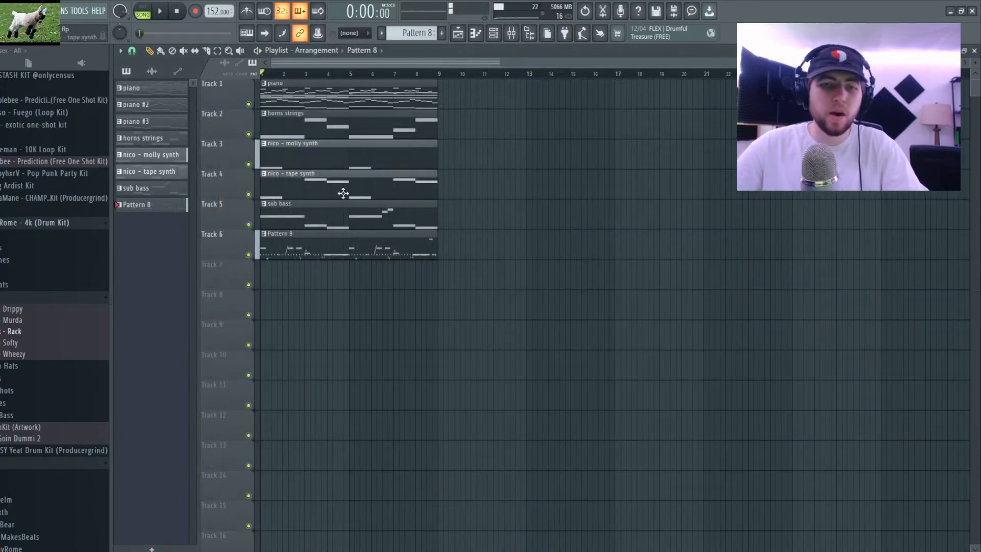
{"action": "key", "text": "F6"}
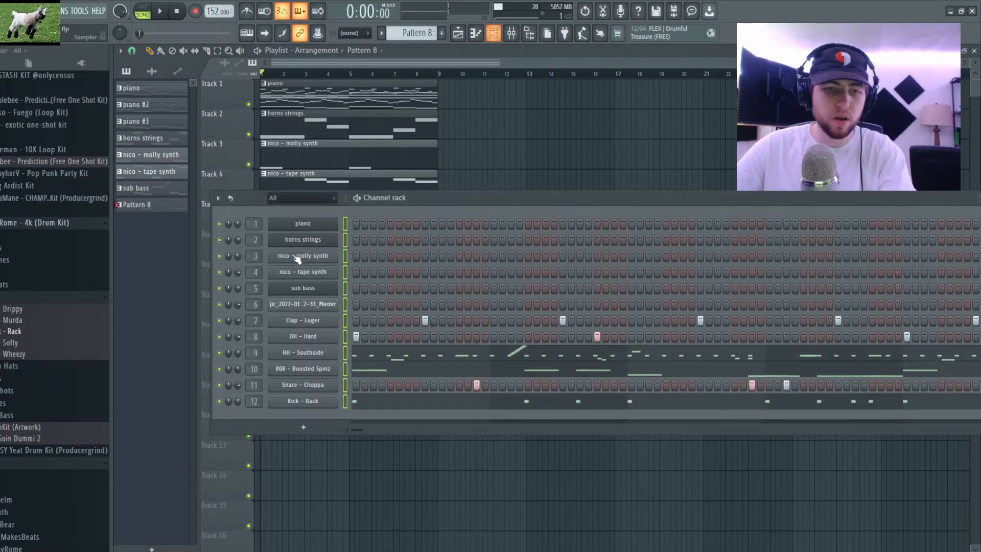
{"action": "key", "text": "F6"}
Step: Split Pattern 8 by channel and place the six drum patterns on playlist tracks 6 to 11, trimmed to eight bars
{"action": "right_click", "coordinate": [149, 207]}
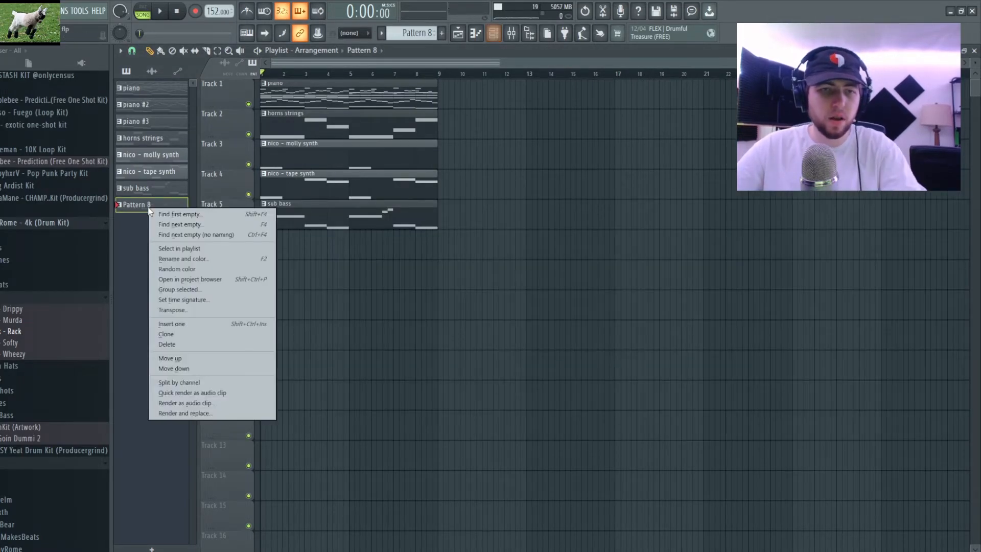
{"action": "left_click", "coordinate": [178, 384]}
{"action": "left_click_drag", "start_coordinate": [160, 258], "coordinate": [266, 258]}
{"action": "left_click_drag", "start_coordinate": [392, 275], "coordinate": [439, 286]}
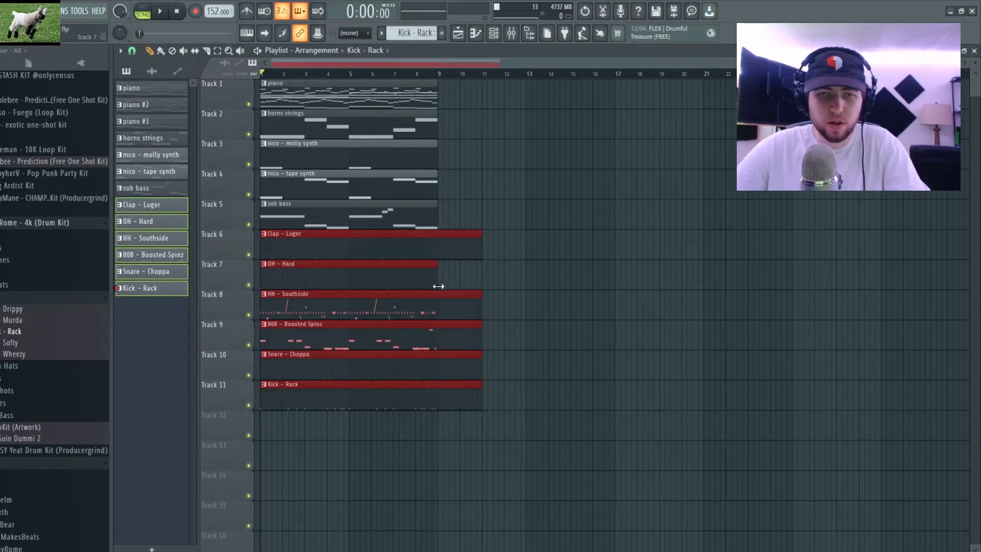
{"action": "left_click_drag", "start_coordinate": [440, 223], "coordinate": [440, 219]}
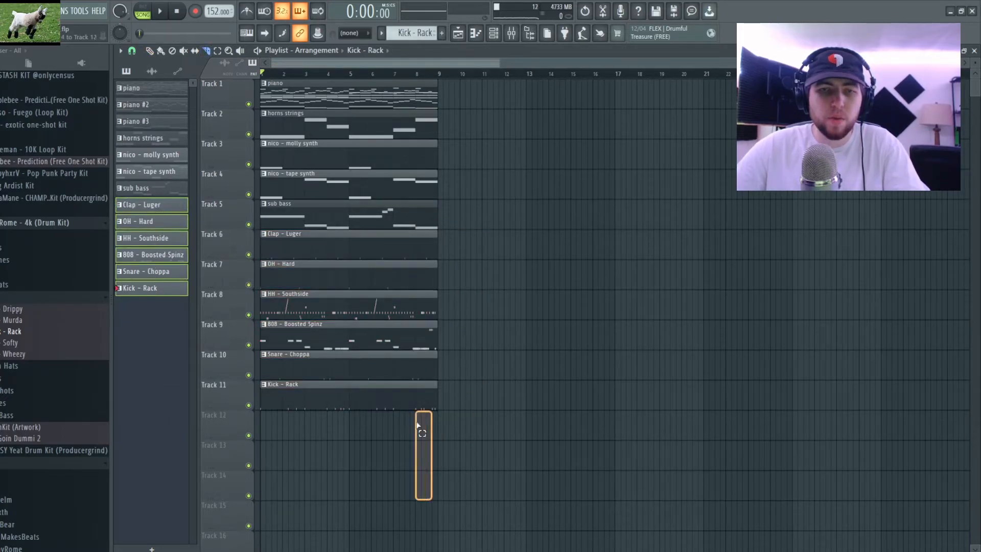
Step: Select all playlist clips and repeat the eight-bar block seven times in a row
{"action": "key", "text": "ctrl+a"}
{"action": "key", "text": "ctrl+b"}
{"action": "key", "text": "ctrl+b"}
{"action": "key", "text": "ctrl+b"}
{"action": "key", "text": "ctrl+b"}
{"action": "key", "text": "ctrl+b"}
{"action": "key", "text": "ctrl+b"}
{"action": "key", "text": "ctrl+b"}
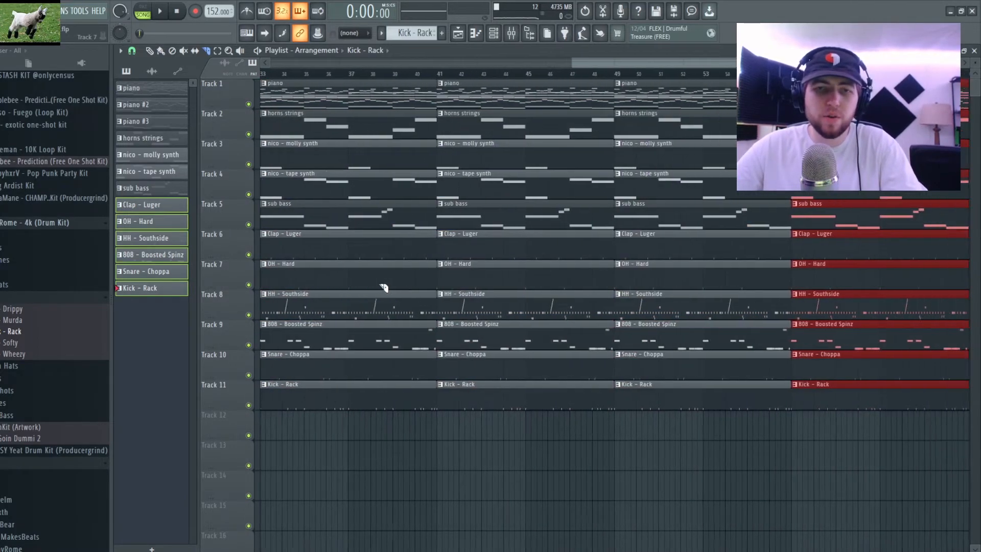
{"action": "scroll", "coordinate": [385, 289], "scroll_direction": "down", "scroll_amount": 5}
{"action": "scroll", "coordinate": [371, 317], "scroll_direction": "up", "scroll_amount": 5}
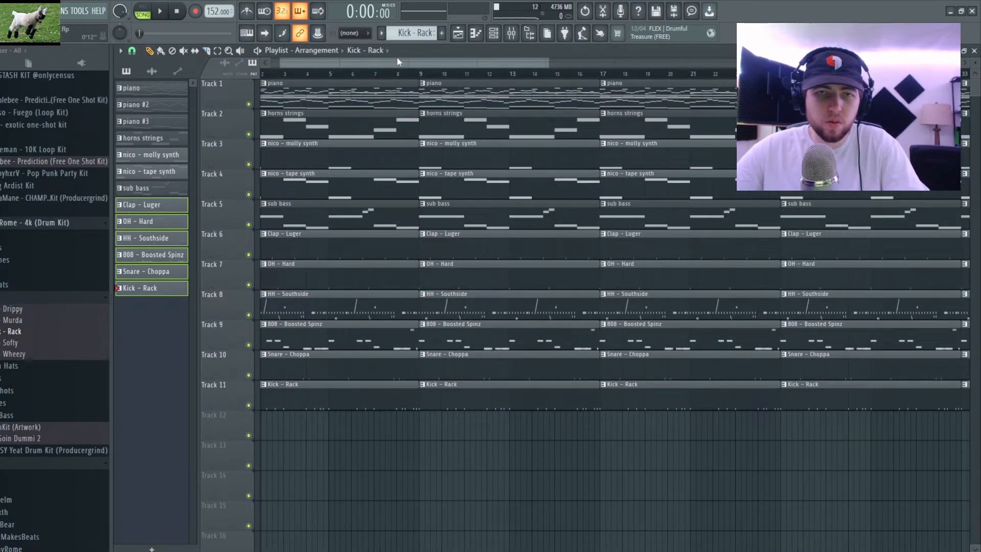
{"action": "scroll", "coordinate": [382, 225], "scroll_direction": "up", "scroll_amount": 1}
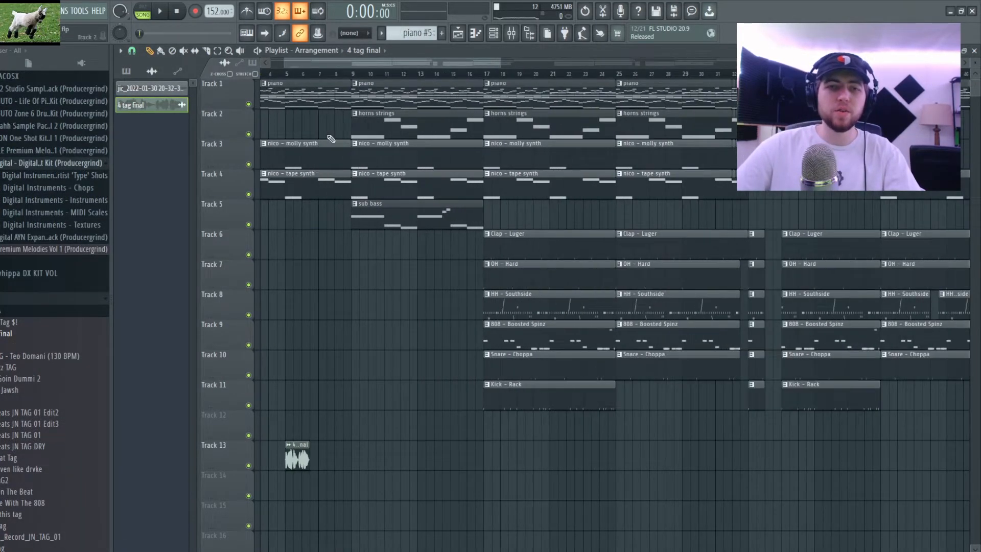
Step: Play the arrangement and examine how the melody, sub bass and drum layers enter and drop out up to the chopped clips before bar 33
{"action": "left_click_drag", "start_coordinate": [331, 138], "coordinate": [388, 153]}
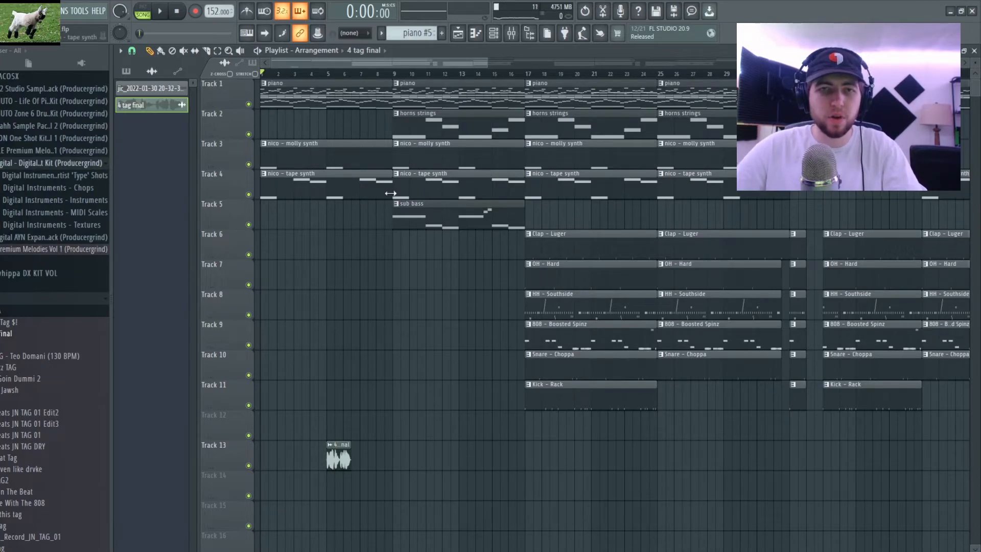
{"action": "scroll", "coordinate": [334, 78], "scroll_direction": "up", "scroll_amount": 4}
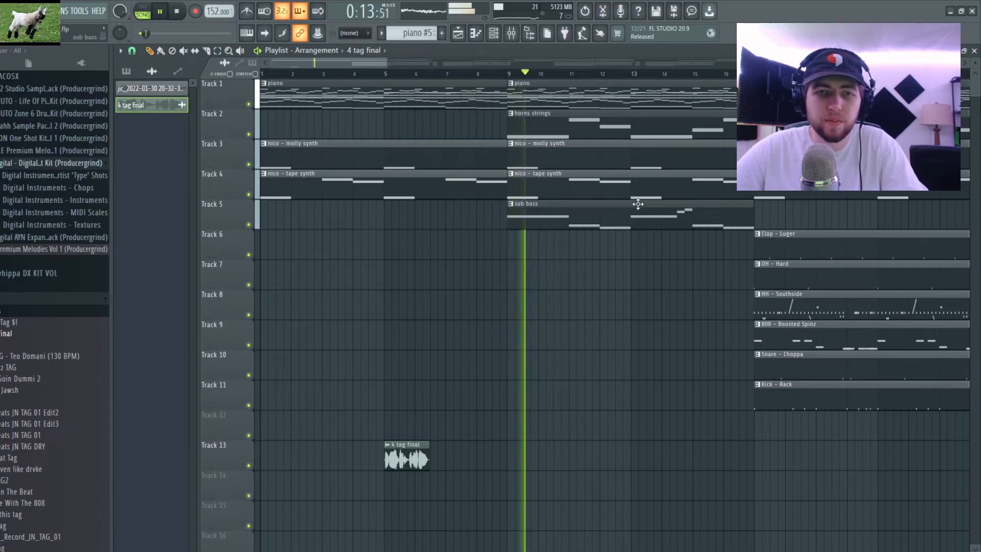
{"action": "scroll", "coordinate": [562, 213], "scroll_direction": "down", "scroll_amount": 3}
{"action": "scroll", "coordinate": [562, 213], "scroll_direction": "up", "scroll_amount": 1}
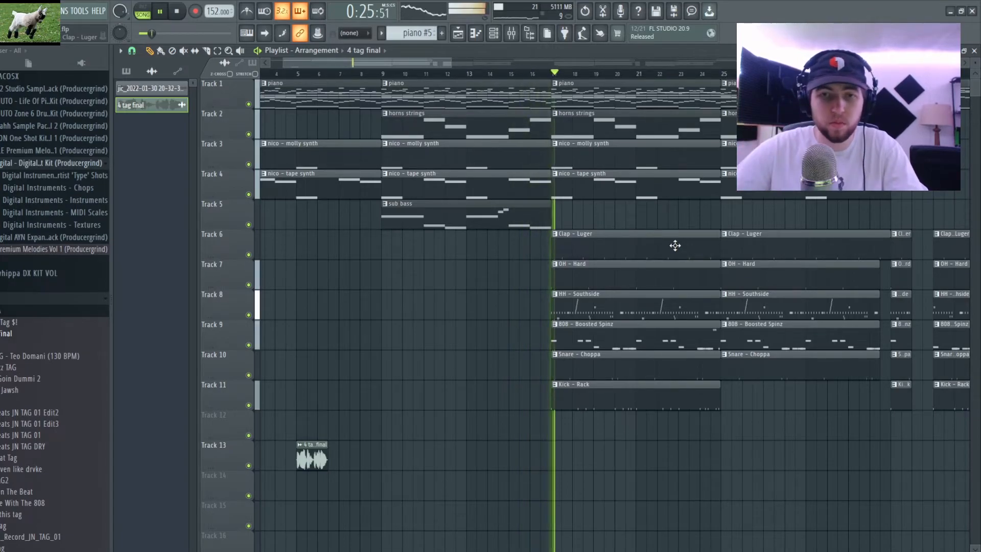
{"action": "scroll", "coordinate": [685, 352], "scroll_direction": "down", "scroll_amount": 5}
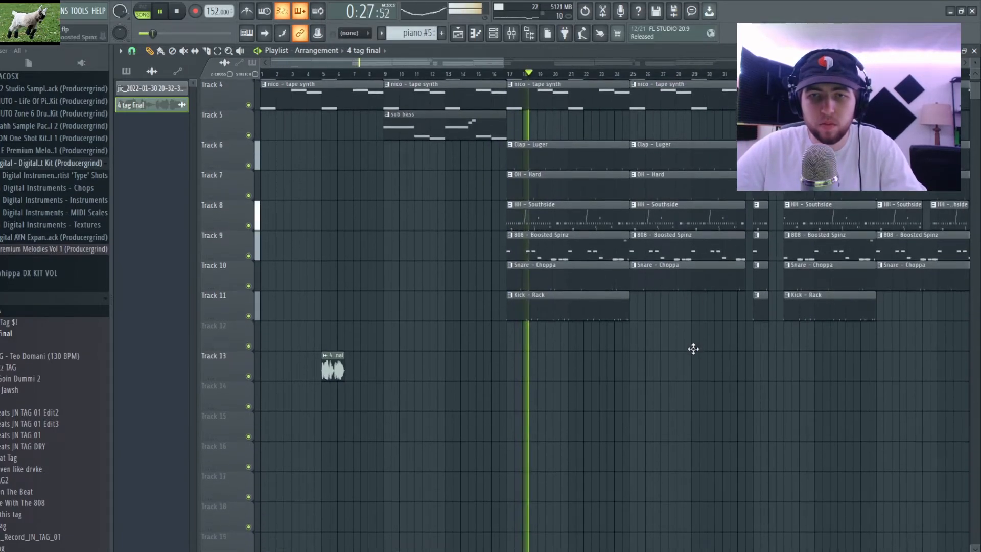
{"action": "scroll", "coordinate": [698, 349], "scroll_direction": "down", "scroll_amount": 1}
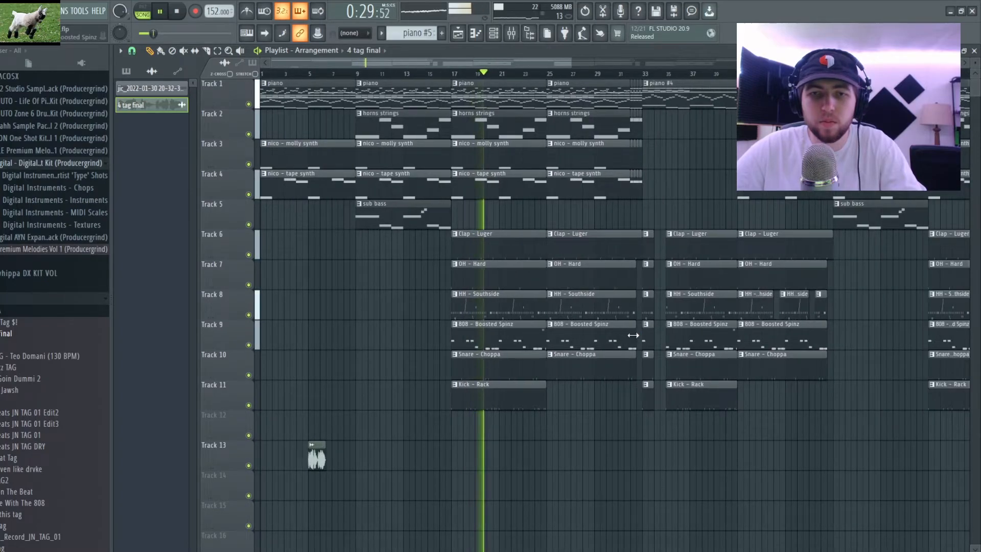
{"action": "scroll", "coordinate": [633, 335], "scroll_direction": "up", "scroll_amount": 1}
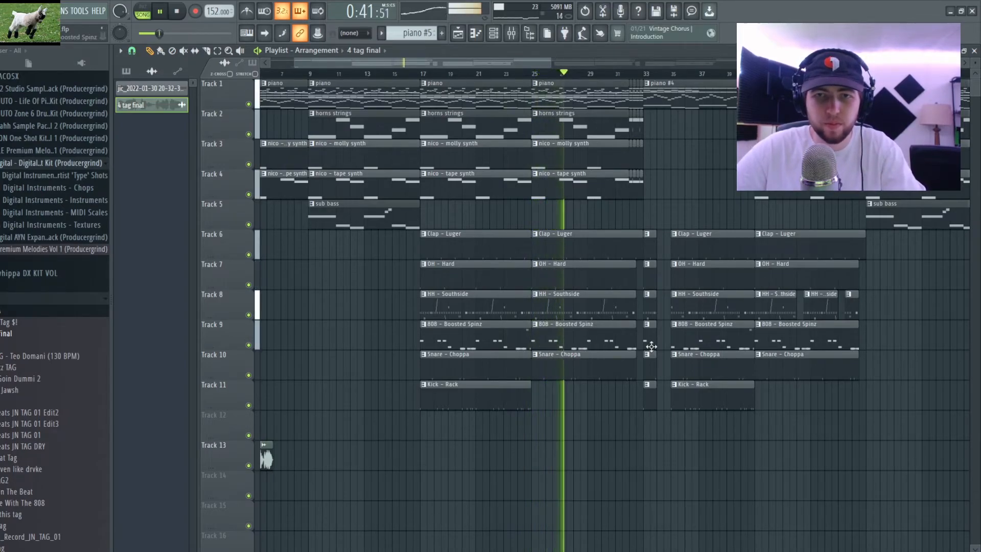
{"action": "scroll", "coordinate": [644, 364], "scroll_direction": "up", "scroll_amount": 4}
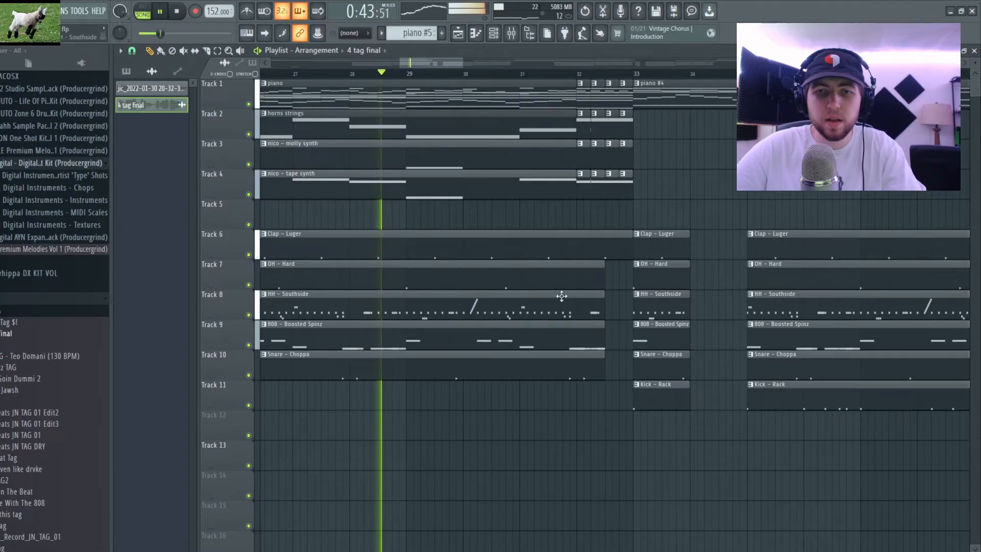
{"action": "scroll", "coordinate": [633, 209], "scroll_direction": "up", "scroll_amount": 2}
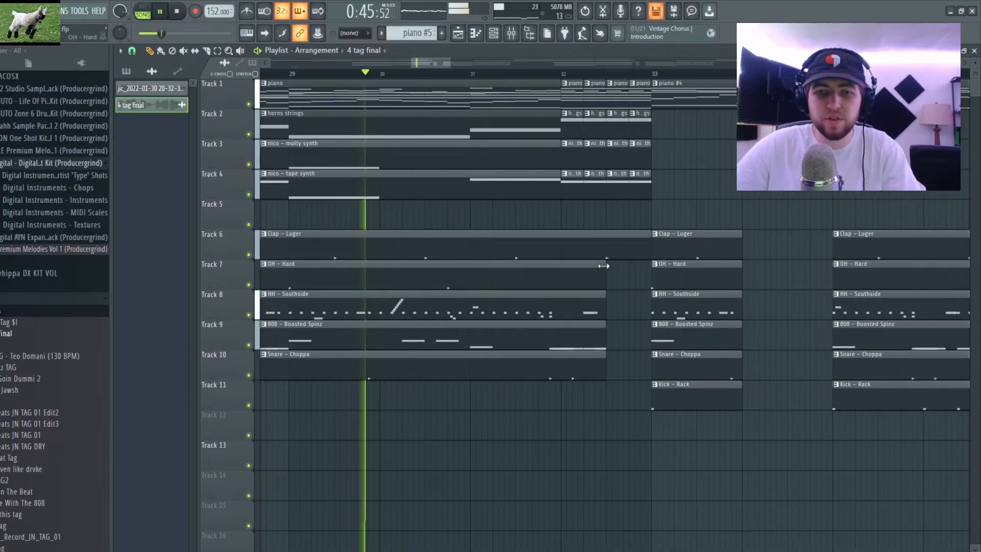
{"action": "key", "text": "space"}
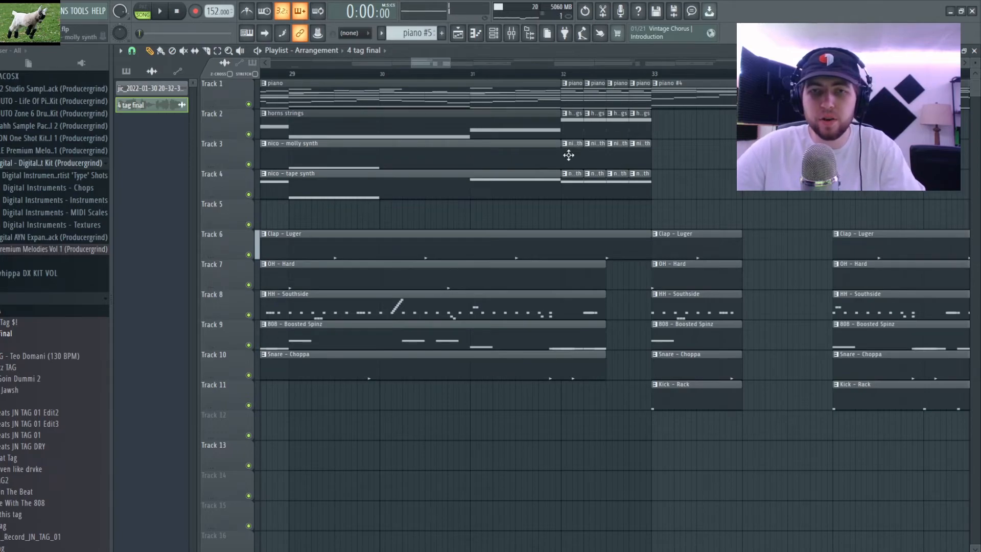
Step: Delete the repeated melody chops in bar 32 on tracks 1 to 4 and refill the bar by duplicating the remaining first chops
{"action": "scroll", "coordinate": [571, 151], "scroll_direction": "up", "scroll_amount": 3}
{"action": "right_click", "coordinate": [644, 182]}
{"action": "right_click", "coordinate": [644, 151]}
{"action": "right_click", "coordinate": [644, 120]}
{"action": "right_click", "coordinate": [644, 90]}
{"action": "right_click", "coordinate": [705, 90]}
{"action": "right_click", "coordinate": [705, 120]}
{"action": "left_click_drag", "start_coordinate": [611, 183], "coordinate": [603, 125]}
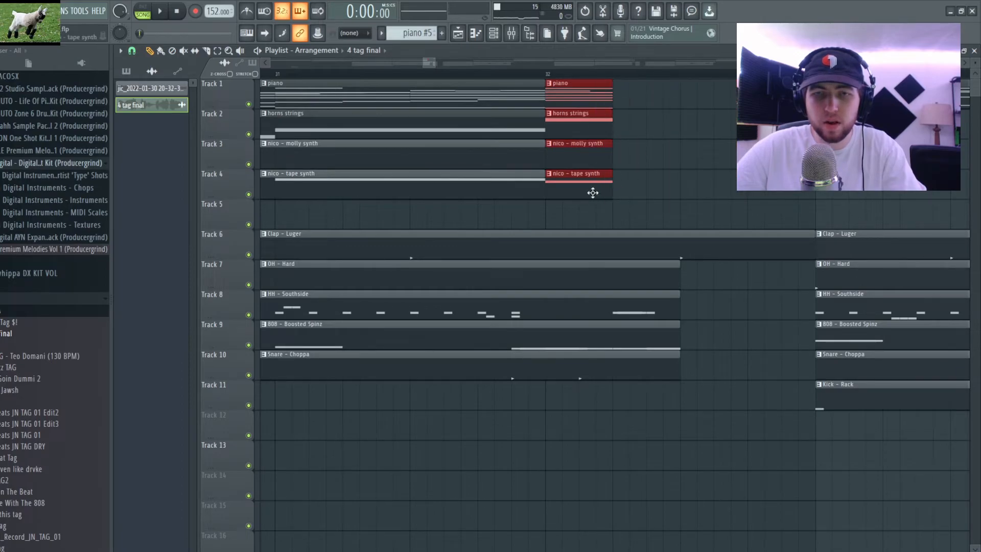
{"action": "key", "text": "ctrl+b"}
{"action": "key", "text": "ctrl+b"}
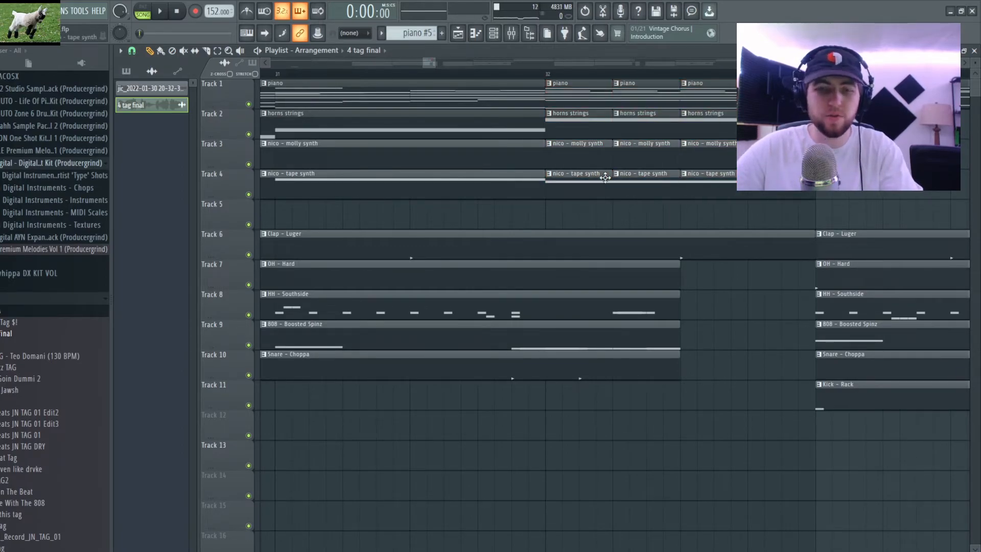
Step: Slice the OH, HH, 808 and snare clips at bar 32, remove their remainders, and play the transition
{"action": "scroll", "coordinate": [591, 215], "scroll_direction": "left", "scroll_amount": 2}
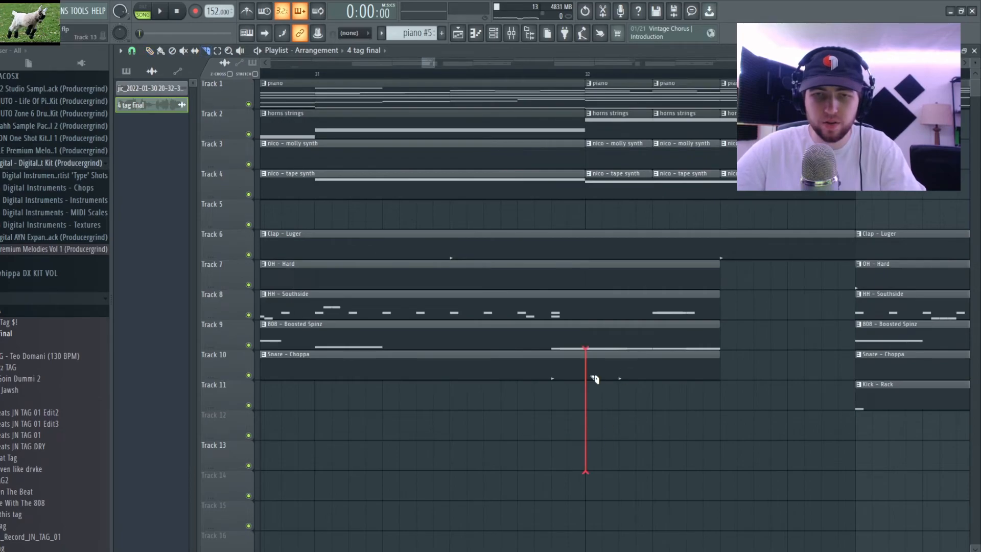
{"action": "left_click_drag", "start_coordinate": [589, 288], "coordinate": [589, 286]}
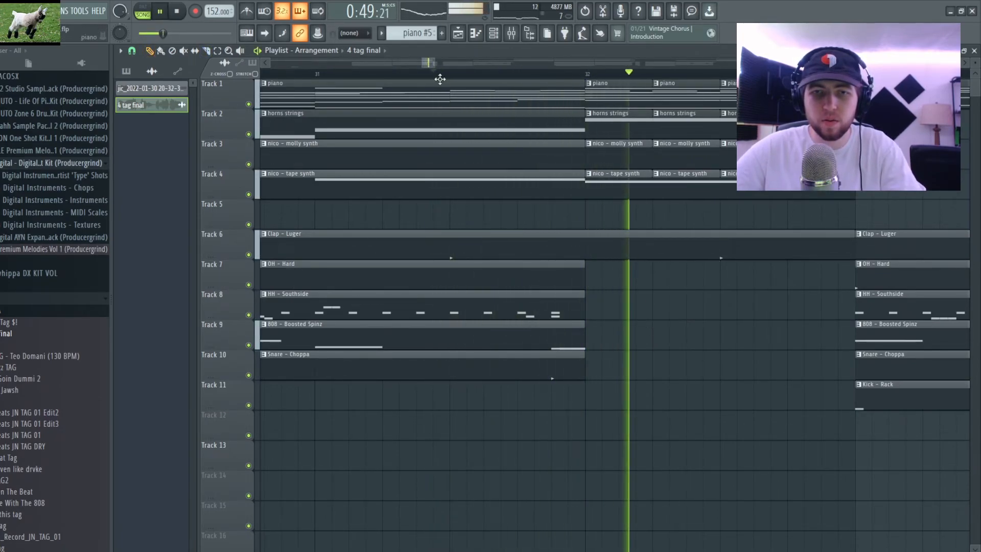
{"action": "key", "text": "space"}
{"action": "scroll", "coordinate": [511, 174], "scroll_direction": "down", "scroll_amount": 3}
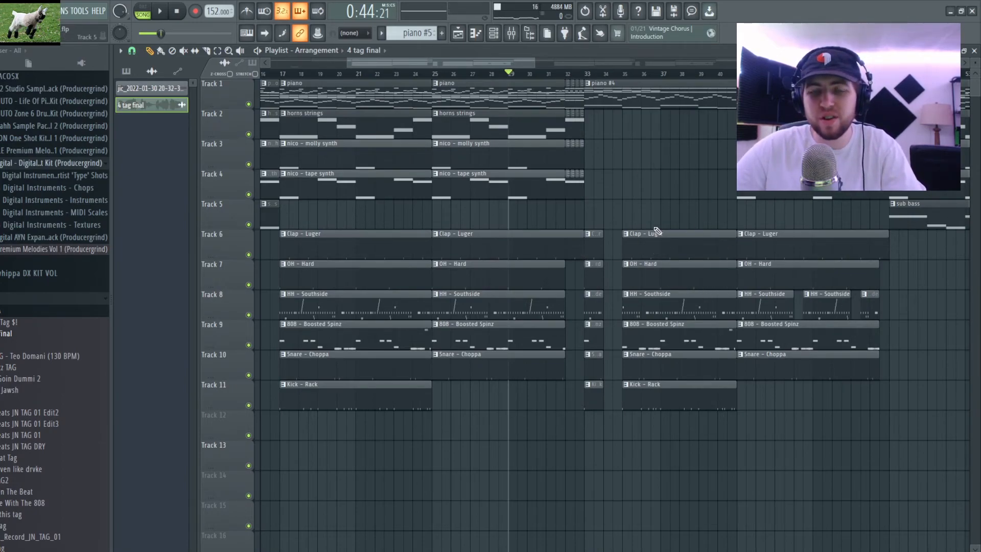
Step: Open the piano #4 pattern placed at bar 33 and examine its notes in the piano roll
{"action": "scroll", "coordinate": [649, 248], "scroll_direction": "up", "scroll_amount": 4}
{"action": "double_click", "coordinate": [578, 96]}
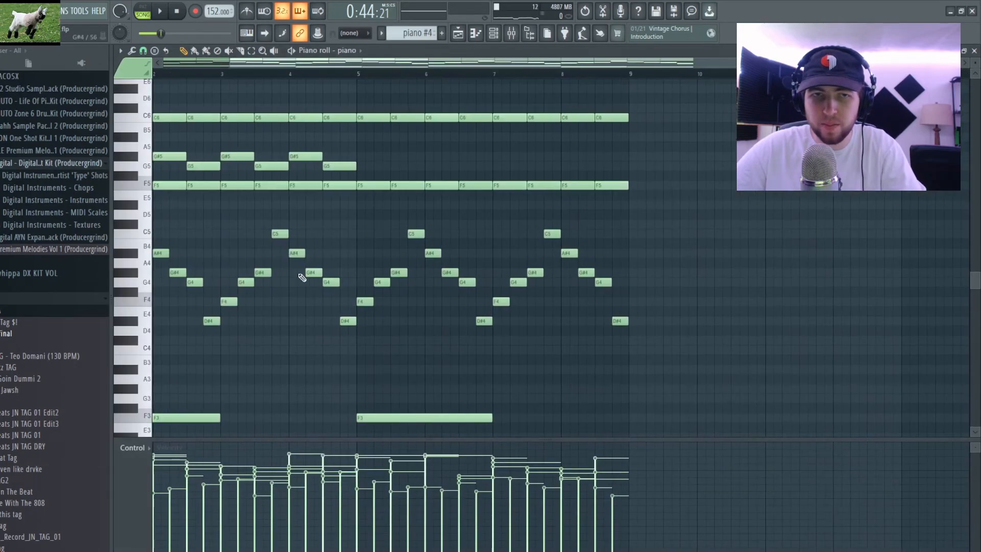
{"action": "scroll", "coordinate": [322, 255], "scroll_direction": "left", "scroll_amount": 2}
{"action": "scroll", "coordinate": [305, 297], "scroll_direction": "up", "scroll_amount": 5}
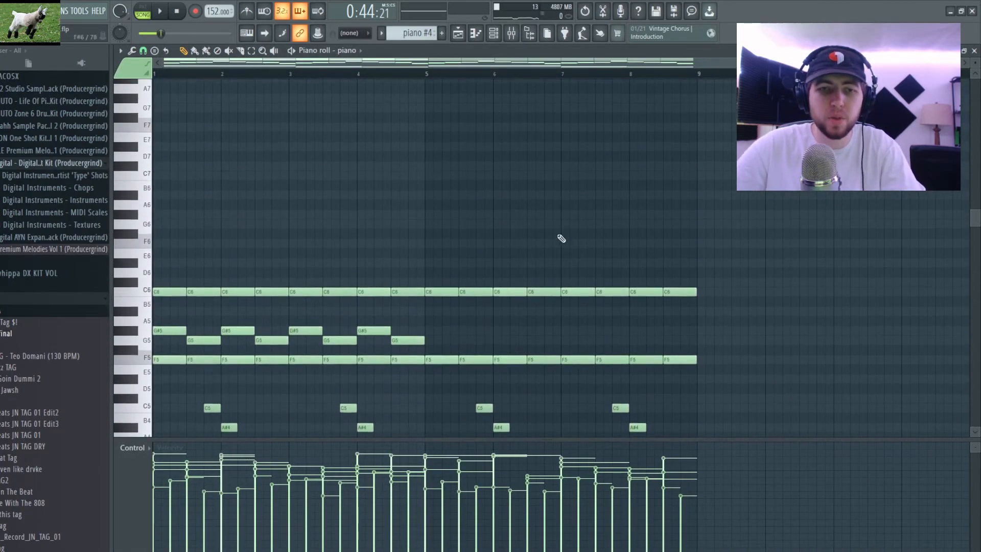
{"action": "scroll", "coordinate": [429, 289], "scroll_direction": "down", "scroll_amount": 3}
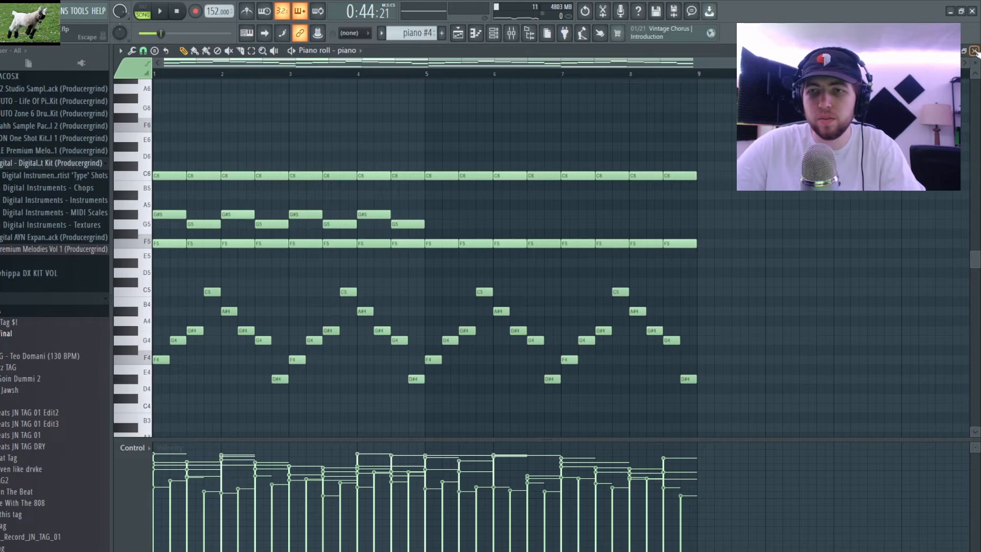
{"action": "left_click", "coordinate": [975, 51]}
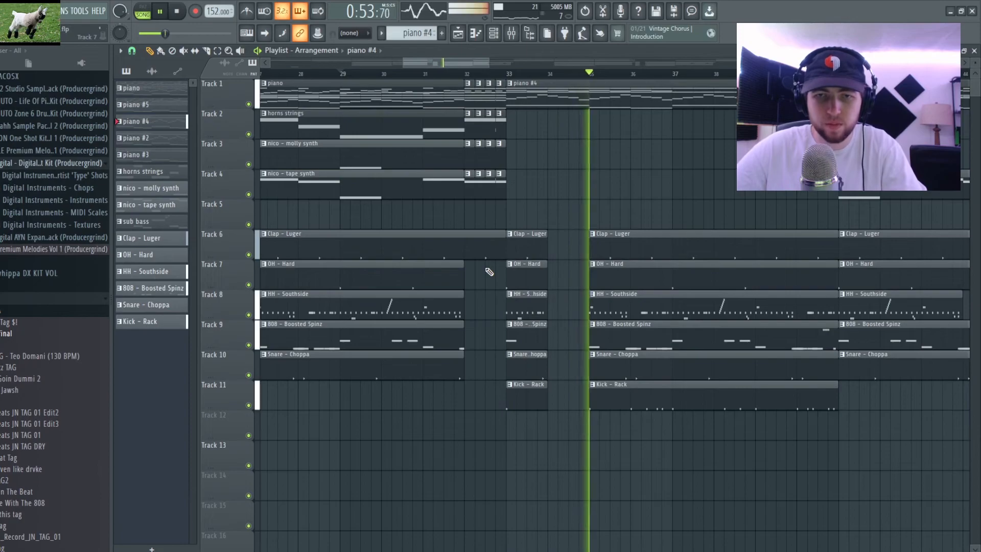
Step: Follow the playback after bar 33 and examine the notes of the piano #5 pattern placed at bar 41
{"action": "scroll", "coordinate": [766, 346], "scroll_direction": "down", "scroll_amount": 3}
{"action": "scroll", "coordinate": [766, 345], "scroll_direction": "up", "scroll_amount": 2}
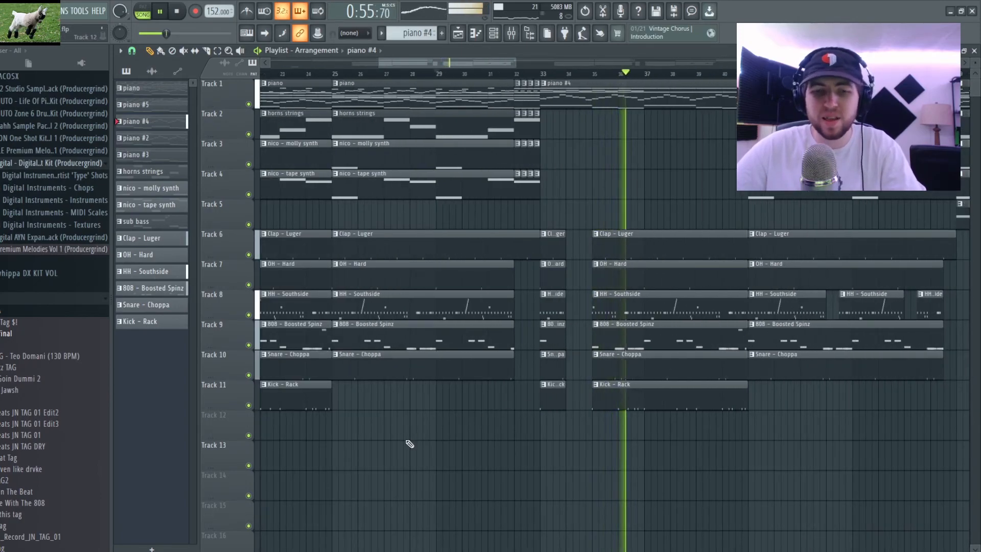
{"action": "left_click_drag", "start_coordinate": [452, 64], "coordinate": [505, 65]}
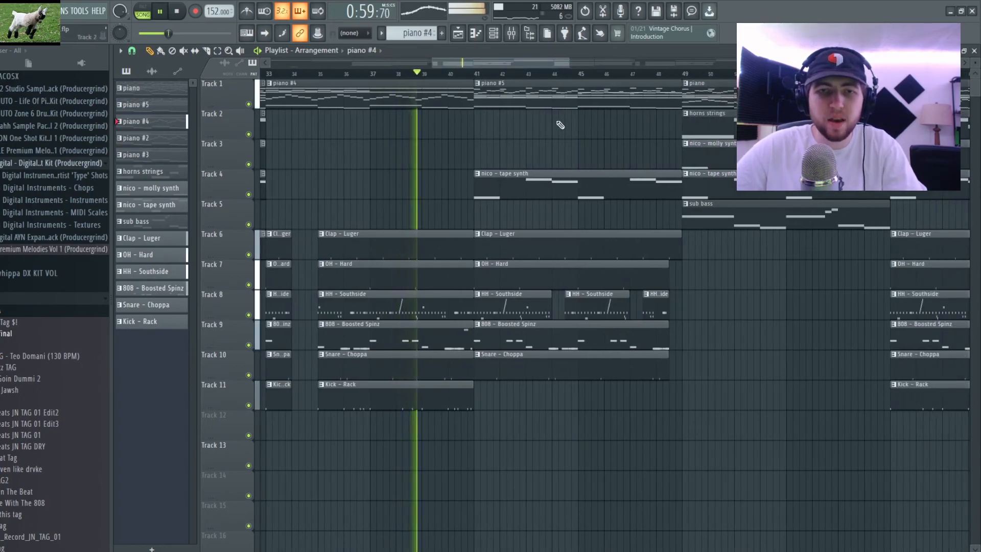
{"action": "double_click", "coordinate": [518, 98]}
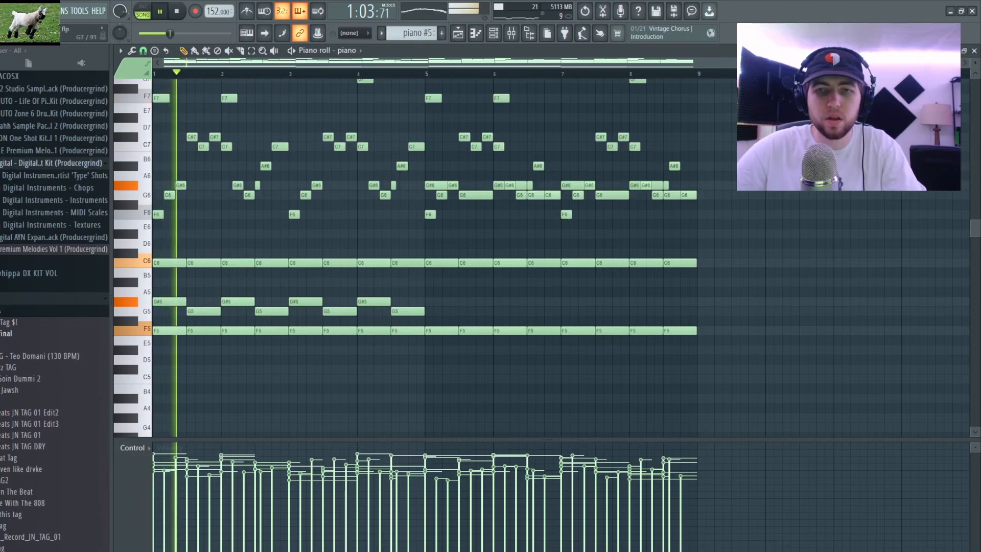
{"action": "key", "text": "F5"}
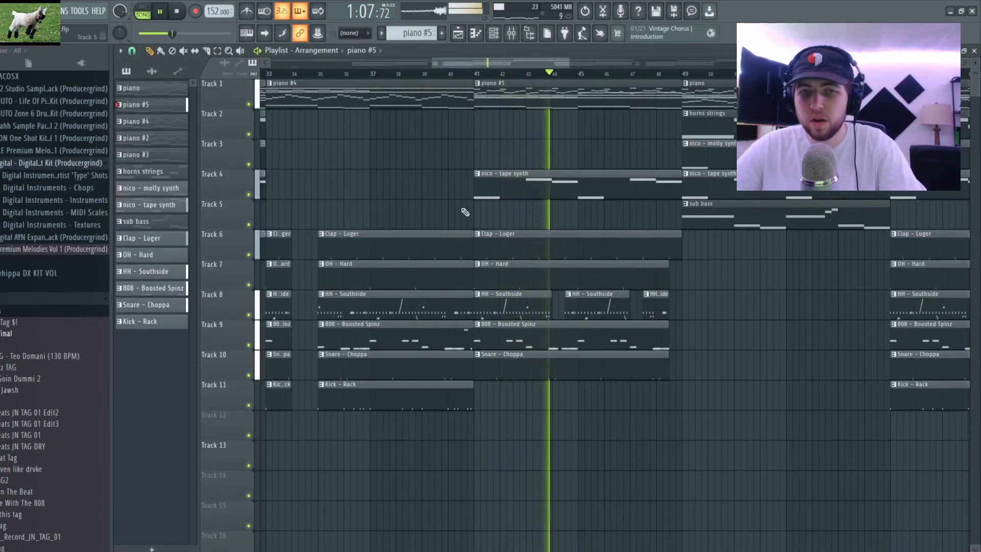
Step: Try to slice the drum clips on tracks 8 to 10 at their end just before bar 49
{"action": "scroll", "coordinate": [706, 332], "scroll_direction": "down", "scroll_amount": 2}
{"action": "scroll", "coordinate": [700, 358], "scroll_direction": "up", "scroll_amount": 5}
{"action": "key", "text": "c"}
{"action": "left_click_drag", "start_coordinate": [664, 412], "coordinate": [664, 289]}
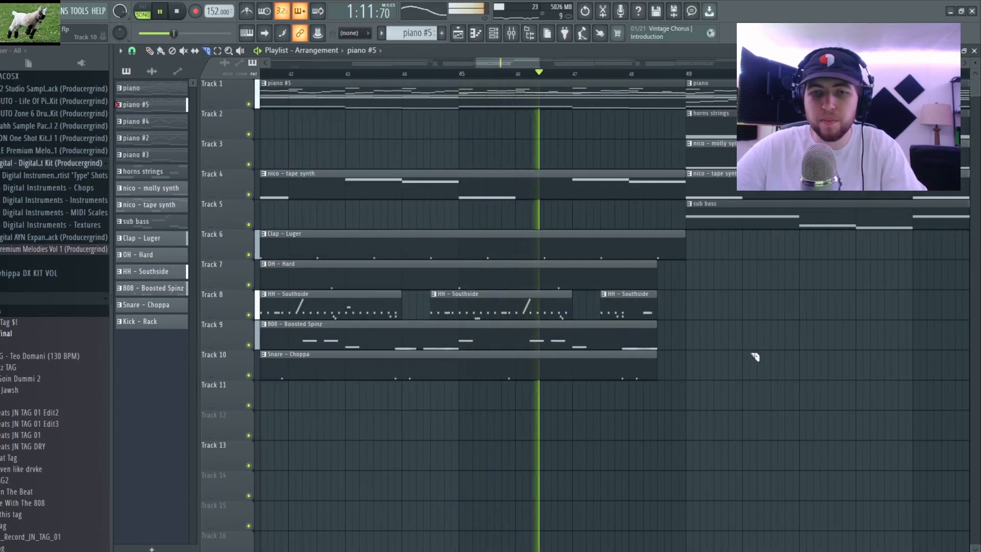
Step: Examine the whole arrangement from bar 49 on, comparing its repeated sections with the opening part
{"action": "scroll", "coordinate": [756, 337], "scroll_direction": "down", "scroll_amount": 4}
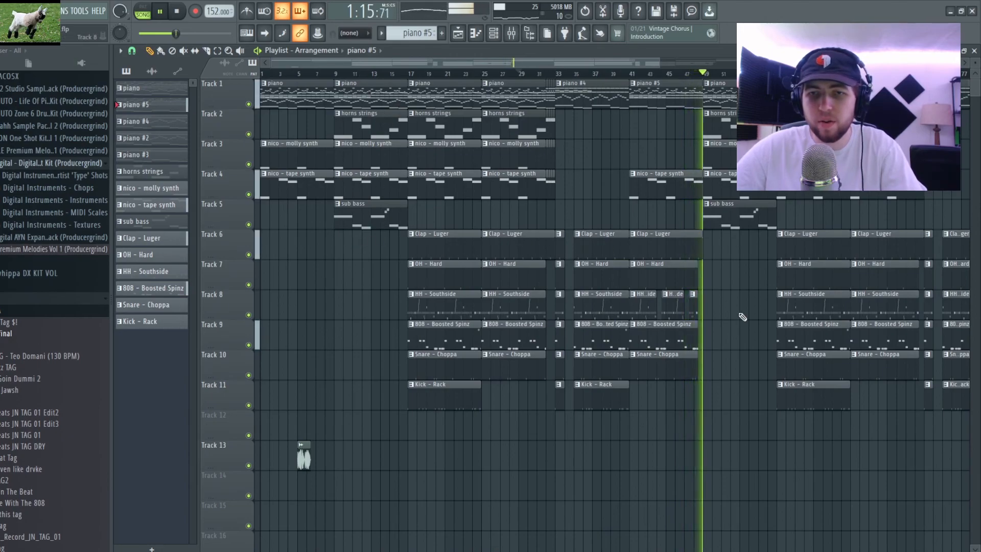
{"action": "scroll", "coordinate": [746, 314], "scroll_direction": "down", "scroll_amount": 2}
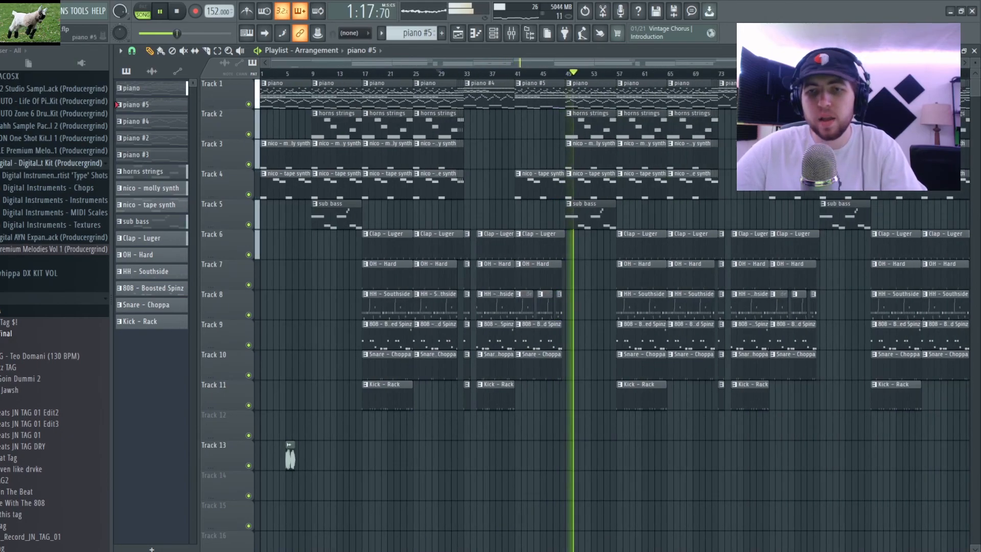
{"action": "scroll", "coordinate": [827, 319], "scroll_direction": "down", "scroll_amount": 2}
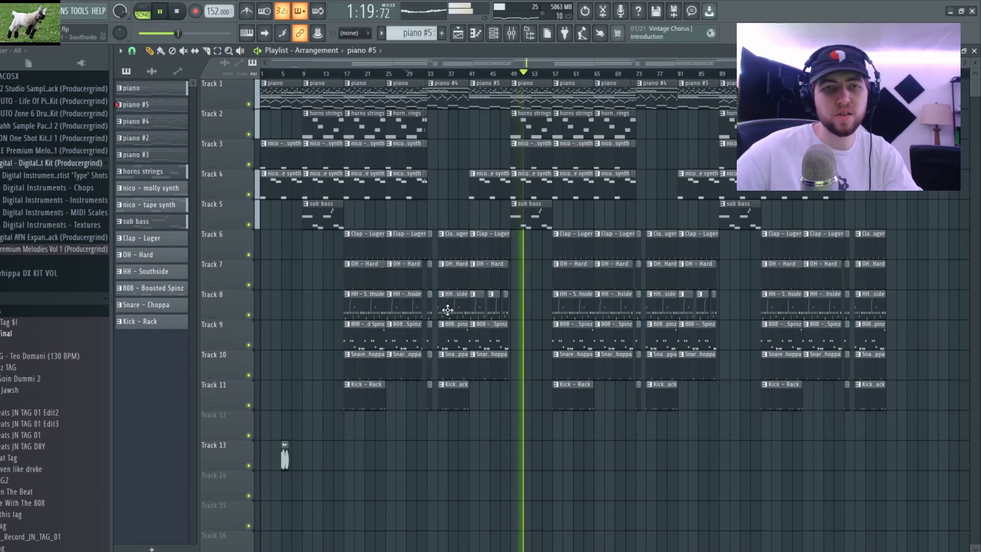
{"action": "scroll", "coordinate": [449, 310], "scroll_direction": "up", "scroll_amount": 4}
{"action": "left_click_drag", "start_coordinate": [528, 61], "coordinate": [427, 62]}
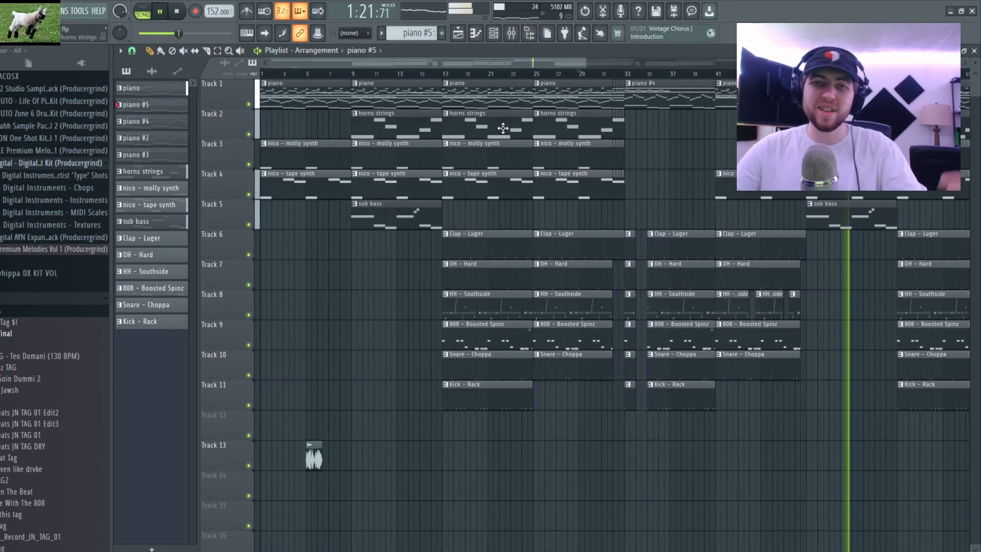